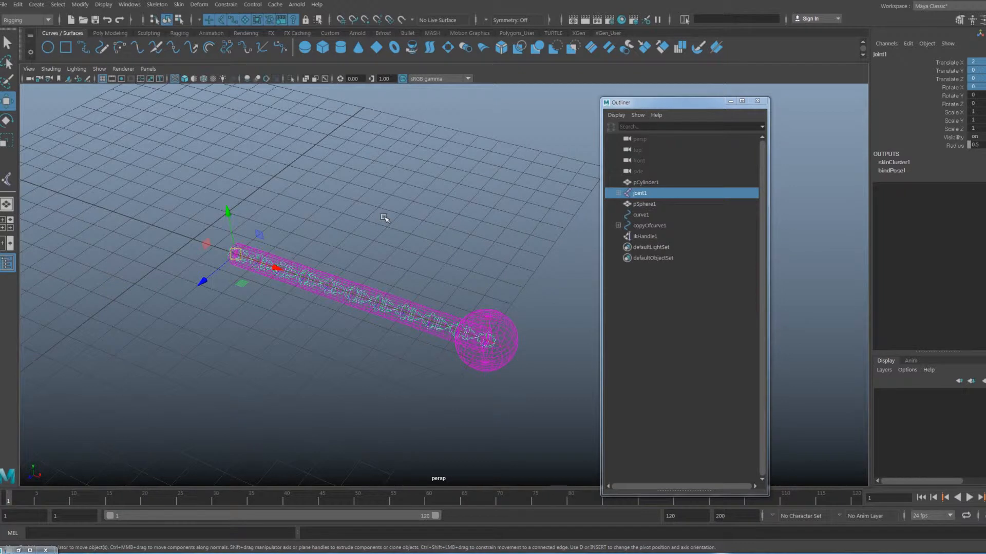
middle_click_drag(358, 228, 366, 229, "alt")
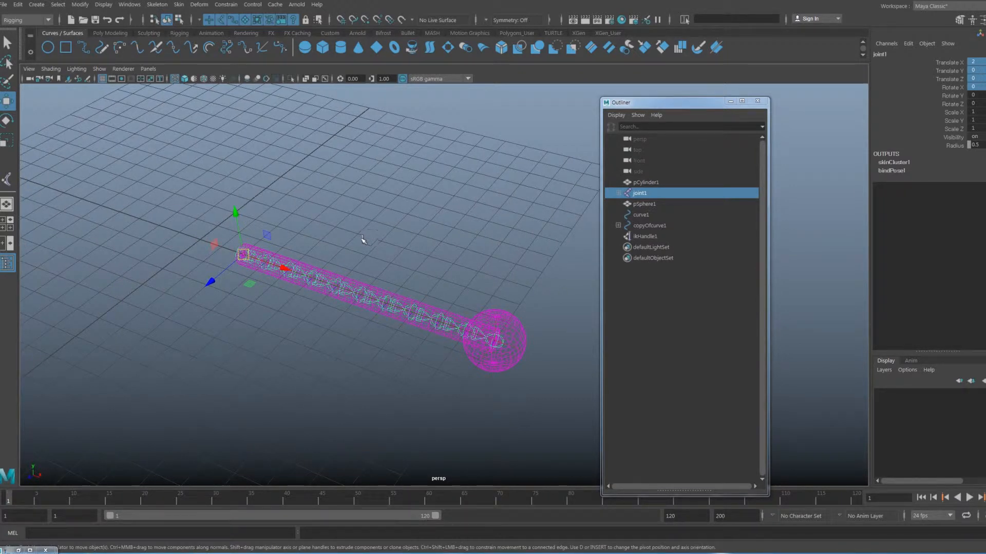
middle_click_drag(181, 293, 287, 290, "alt")
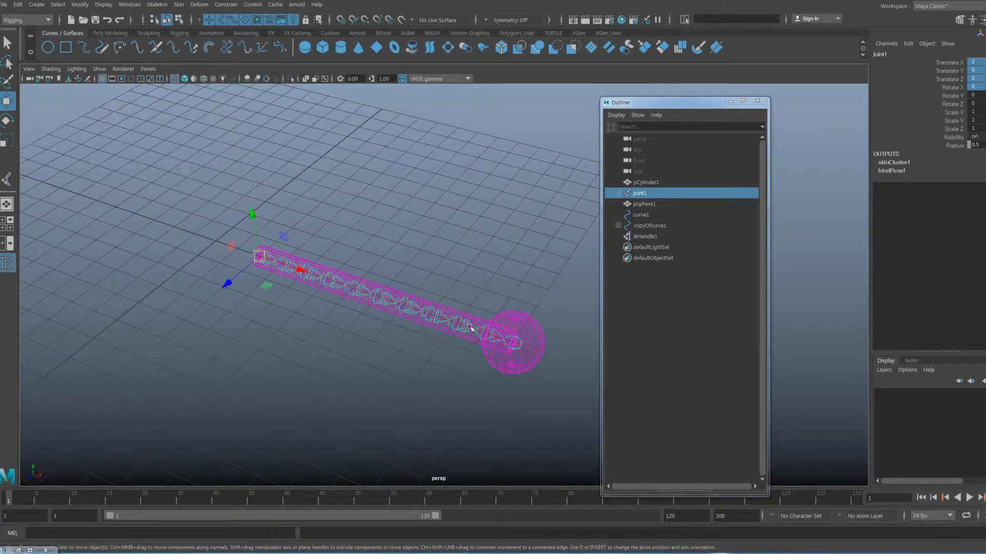
middle_click_drag(411, 346, 414, 344, "alt")
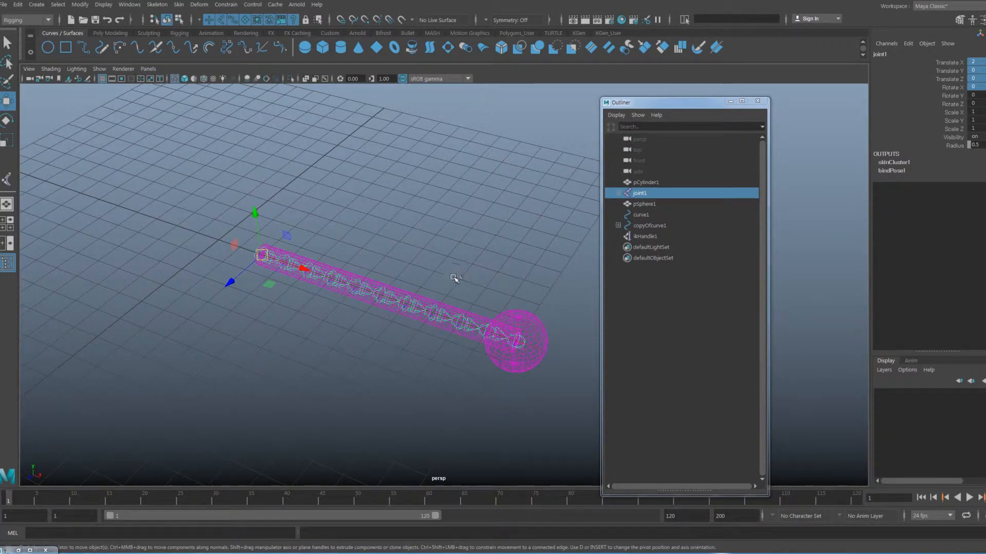
left_click_drag(457, 275, 431, 271, "alt")
left_click_drag(376, 334, 415, 325, "alt")
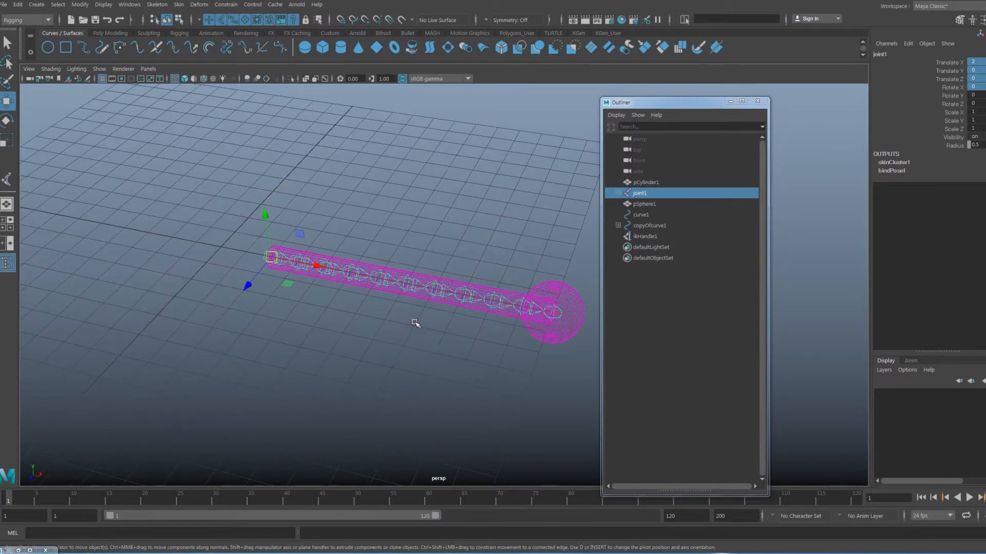
left_click_drag(302, 235, 288, 234, "alt")
left_click(19, 4)
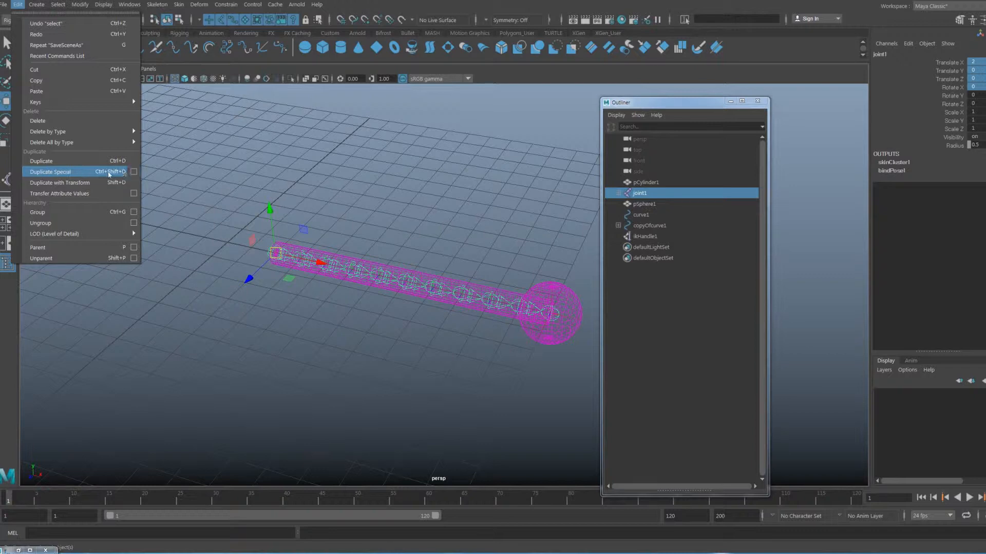
left_click(157, 4)
left_click_drag(268, 222, 235, 246, "alt")
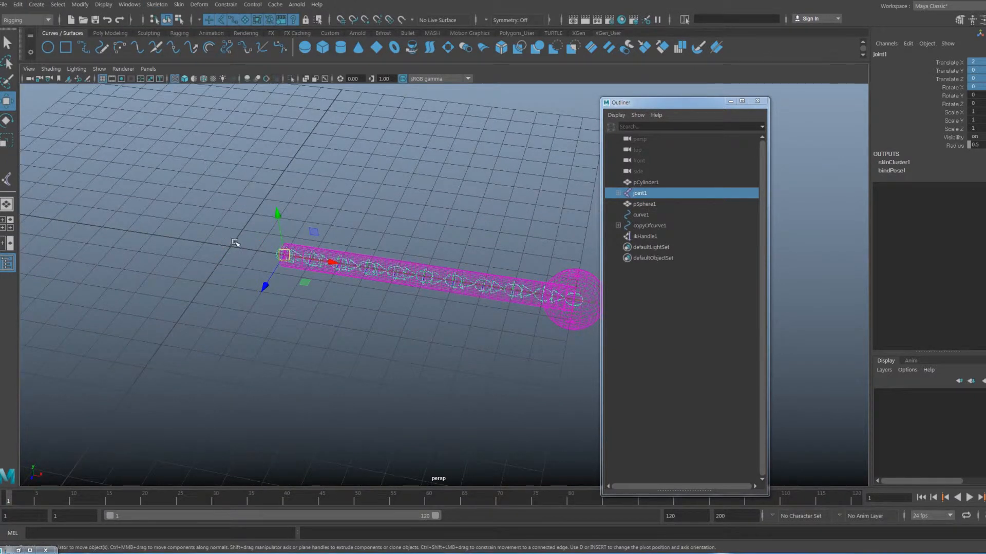
middle_click_drag(210, 255, 212, 254, "alt")
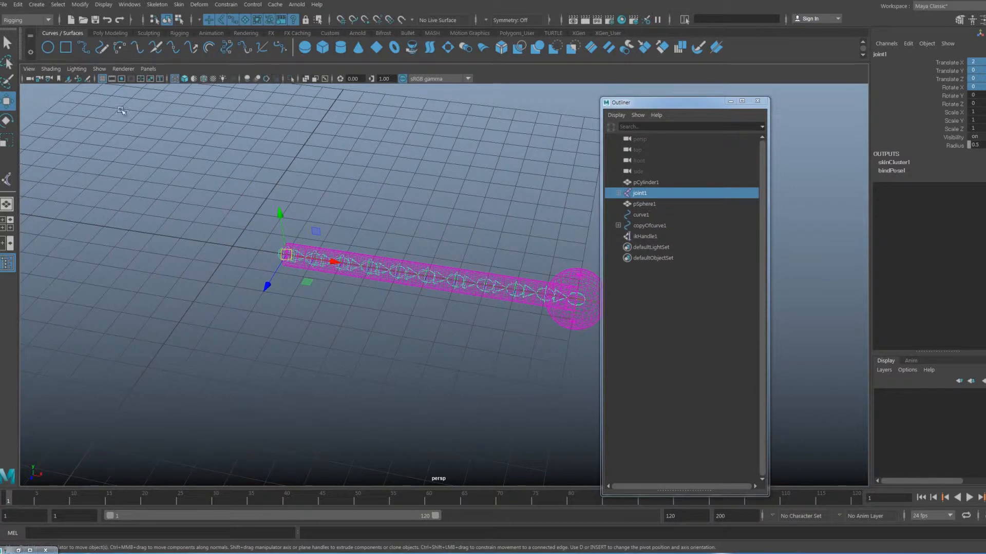
- Create a NURBS circle at the origin and group it by itself under the name group_controller
left_click(49, 49)
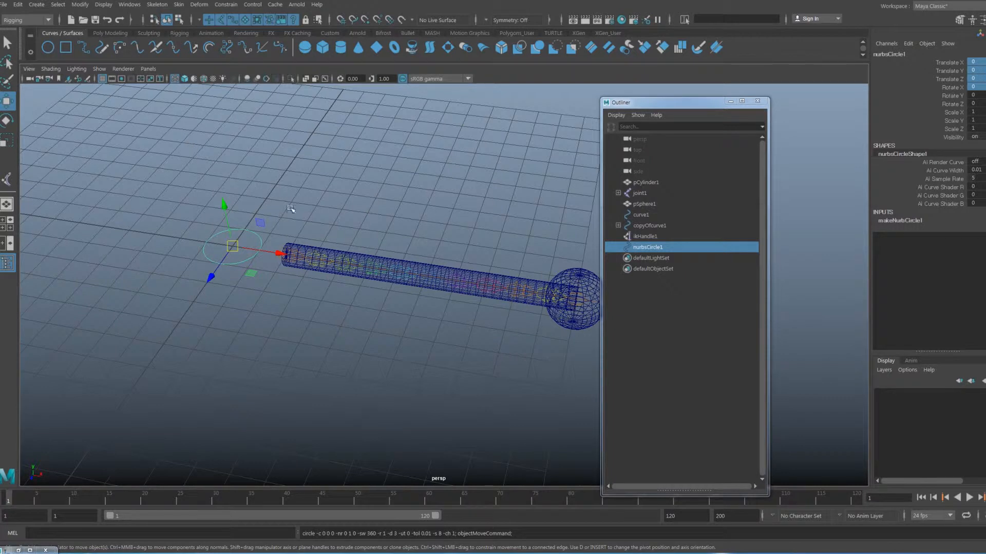
left_click_drag(291, 210, 308, 213, "alt")
left_click_drag(334, 275, 345, 282, "alt")
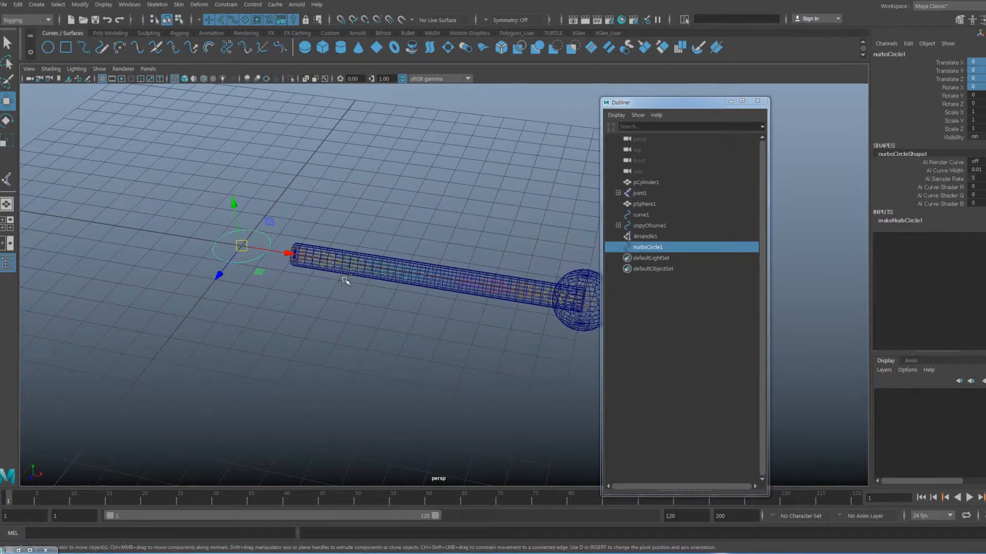
key("ctrl+g")
double_click(657, 247)
left_click(657, 247)
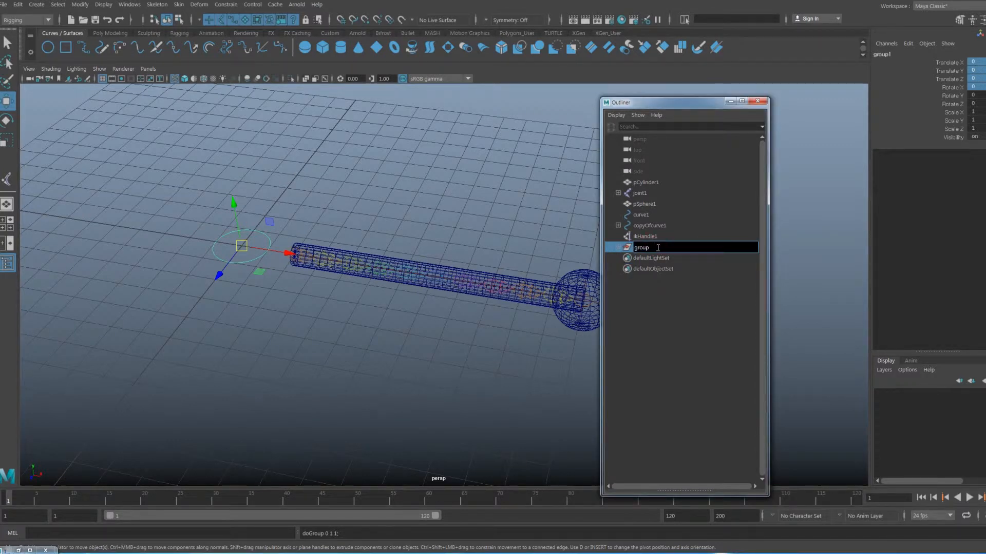
type("_controller")
key("Return")
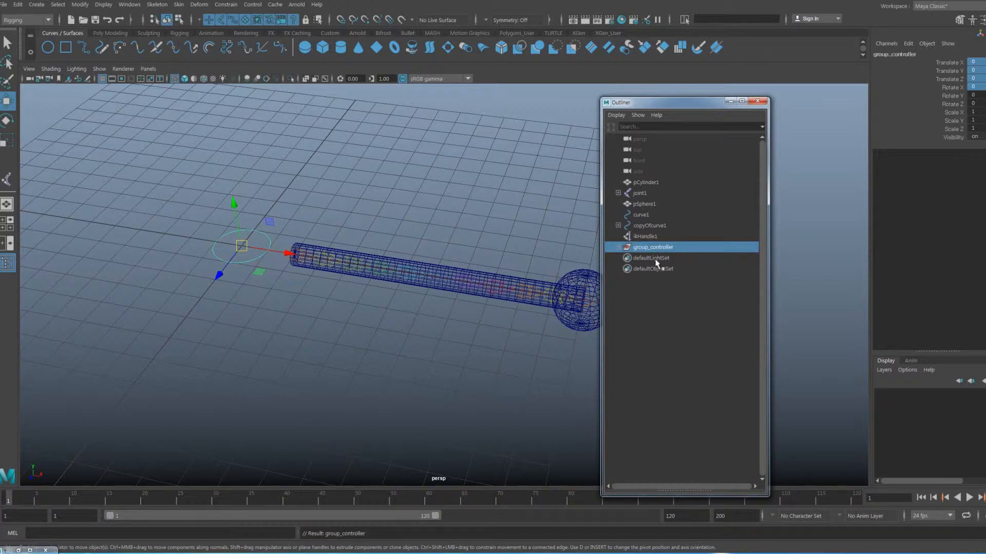
- Expand group_controller and parent curve1 under nurbsCircle1
left_click(618, 248)
left_click(654, 258)
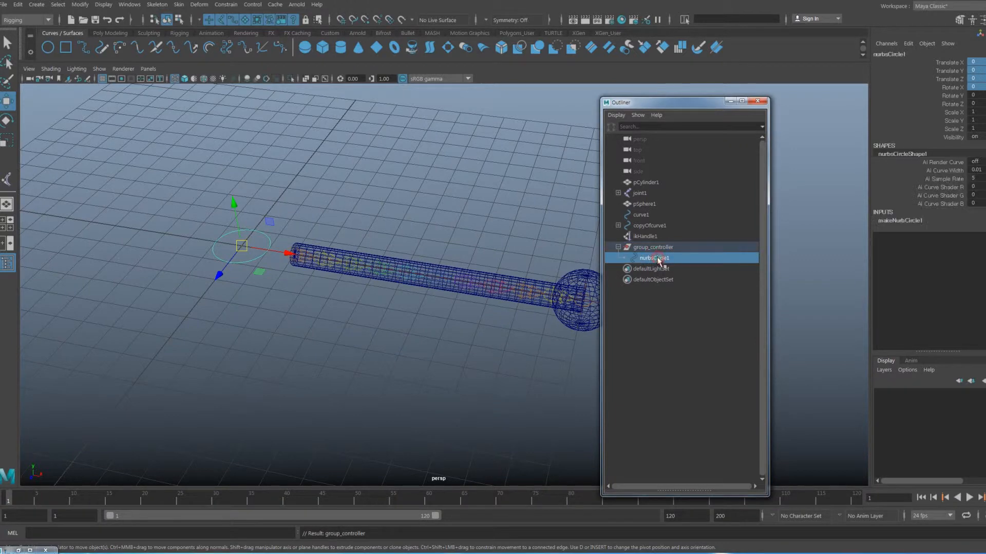
left_click(641, 216)
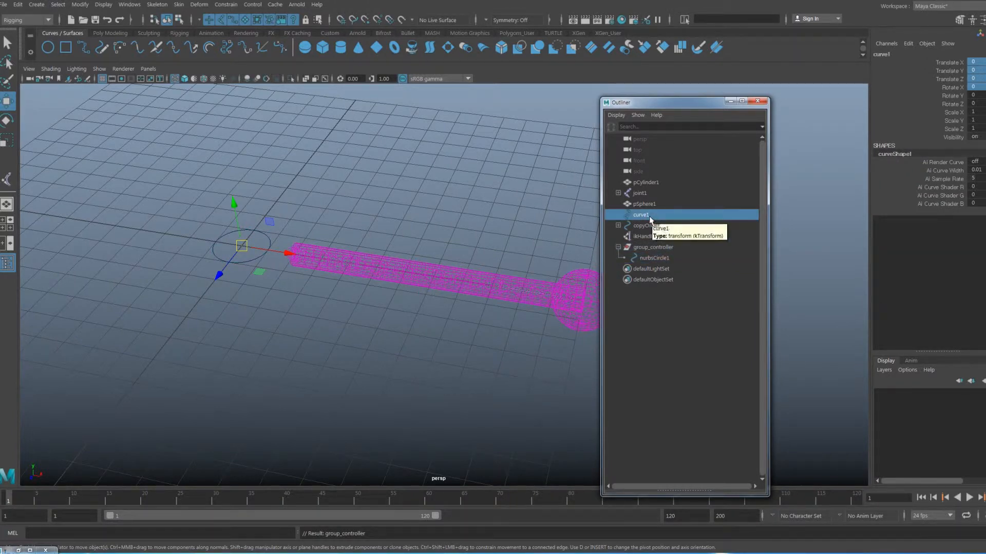
middle_click_drag(477, 314, 439, 324, "alt")
scroll(439, 324, "down", 2)
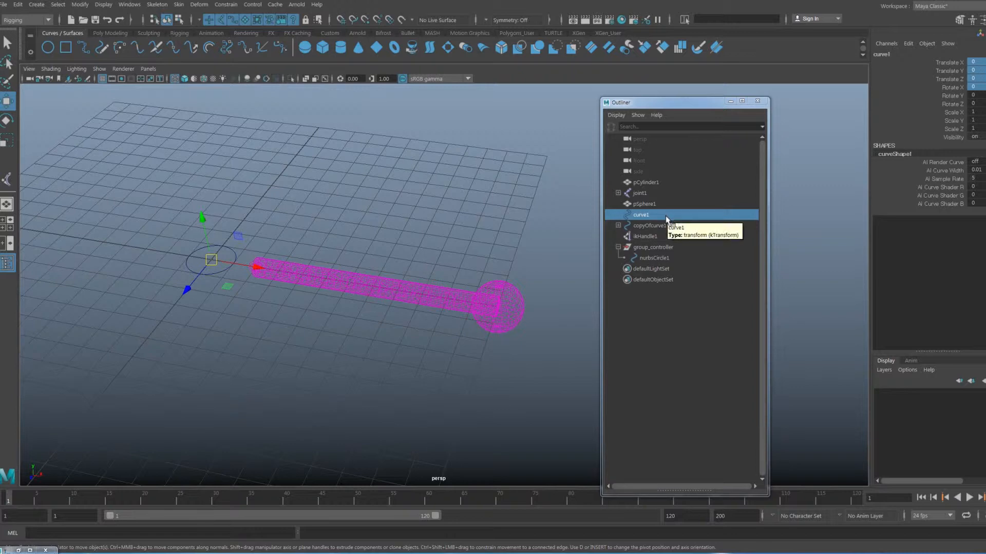
left_click_drag(322, 334, 319, 307, "alt")
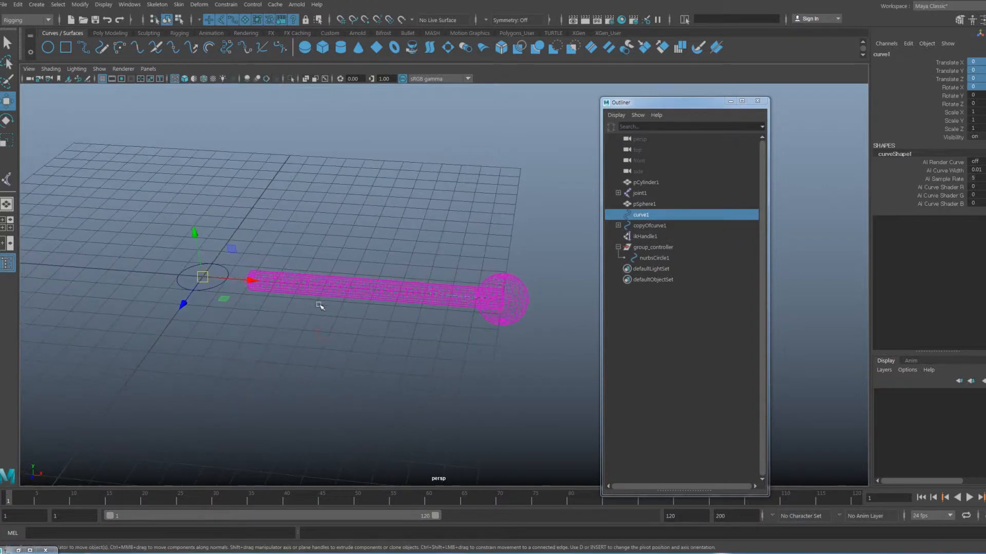
left_click(645, 259)
middle_click_drag(368, 290, 423, 299, "alt")
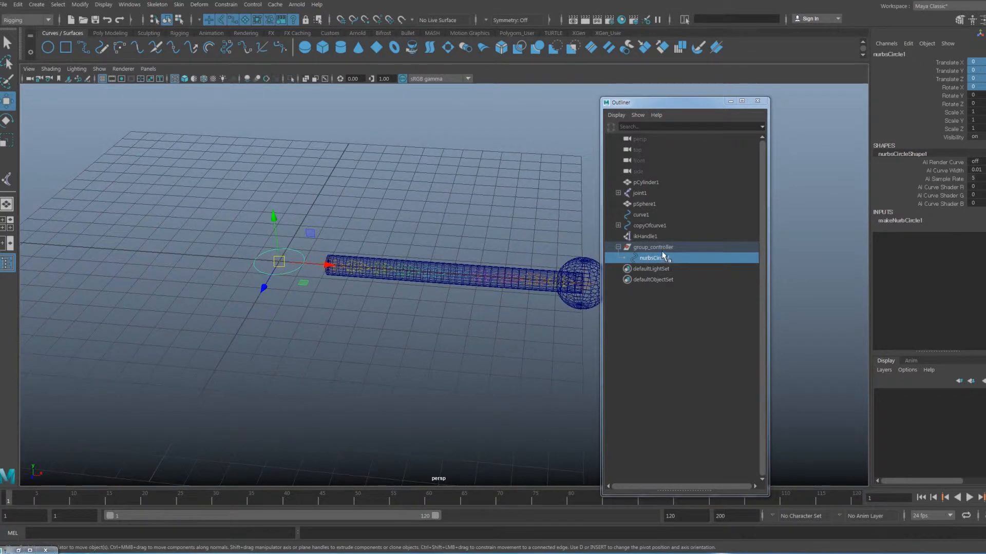
middle_click_drag(537, 301, 505, 295, "alt")
left_click(651, 215)
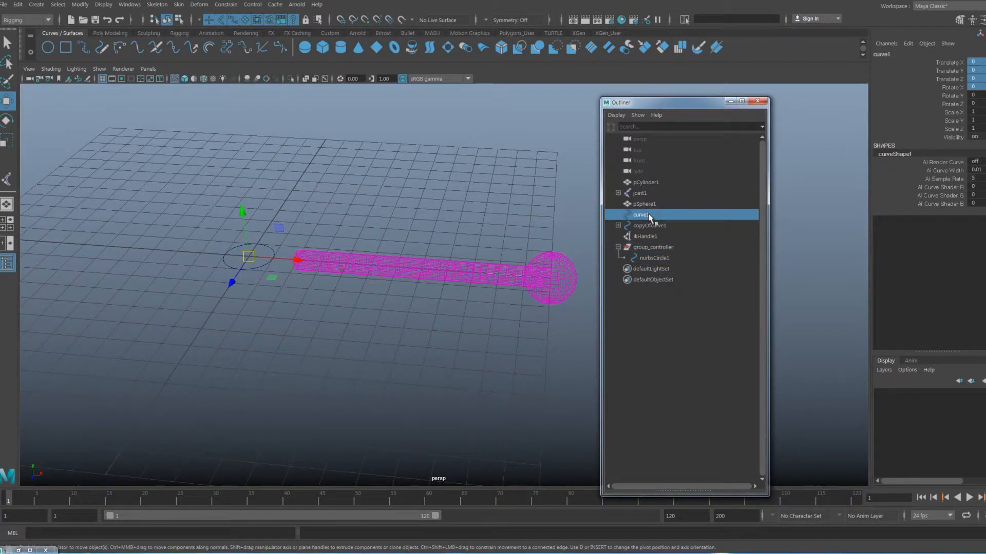
middle_click_drag(649, 218, 659, 257)
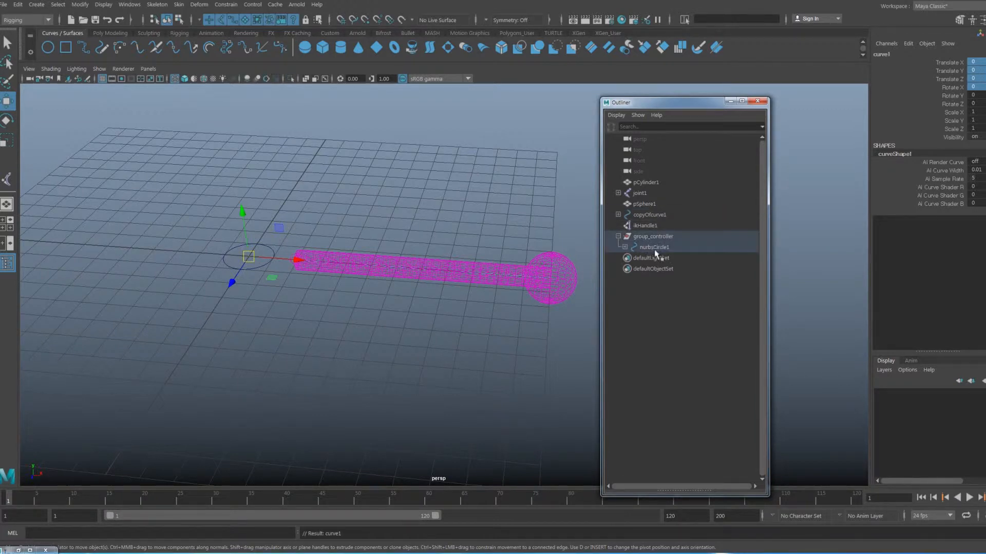
- Play the simulation while moving nurbsCircle1 away from the origin to test the dynamic chain, and stop playback
left_click(659, 249)
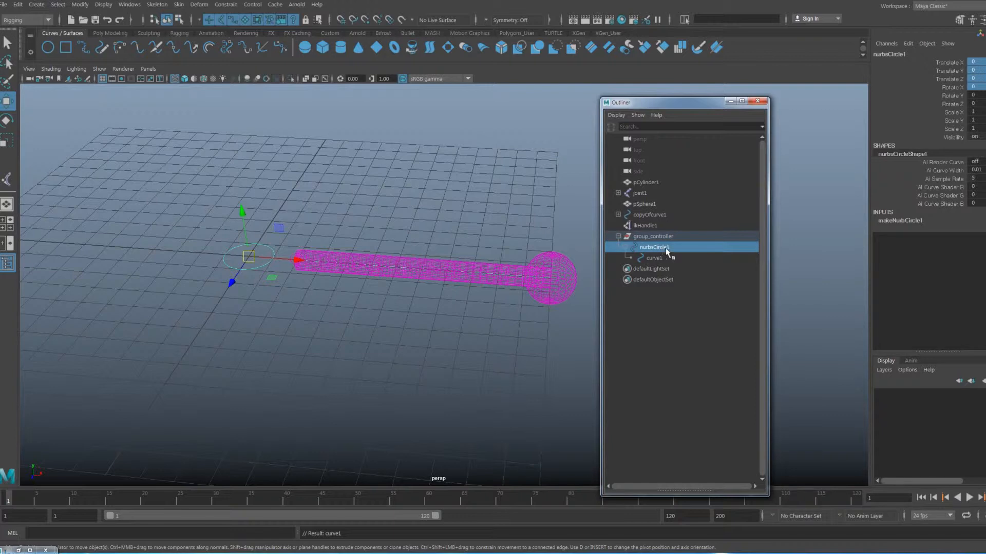
mouse_move(554, 253)
left_mouse_down("alt")
mouse_move(534, 258)
mouse_move(544, 256)
left_mouse_up("alt")
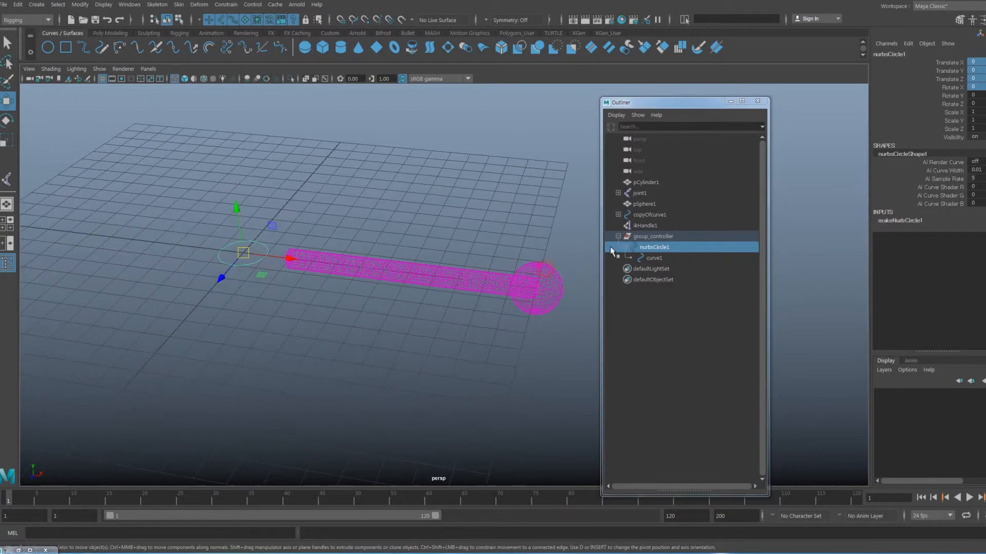
left_click(657, 248)
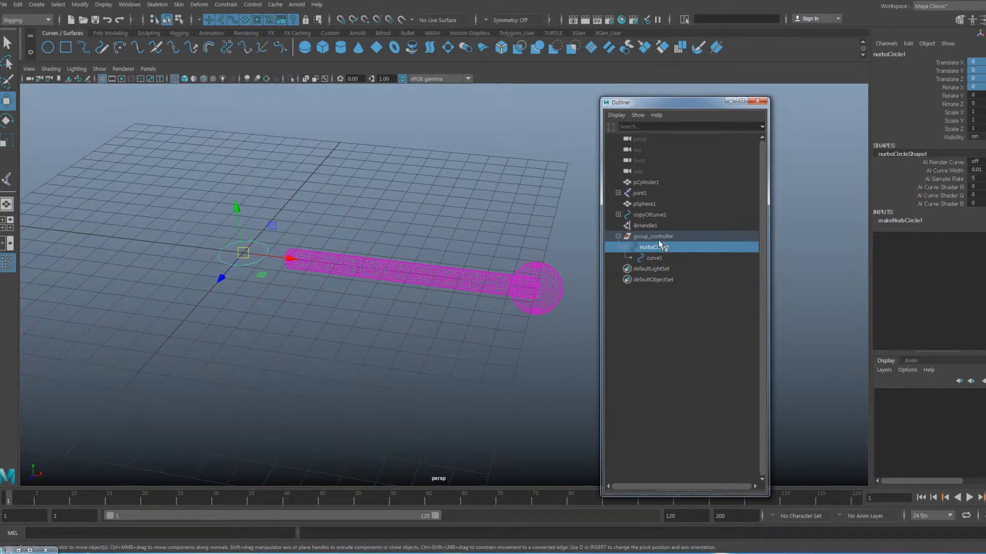
middle_click_drag(306, 286, 303, 290, "alt")
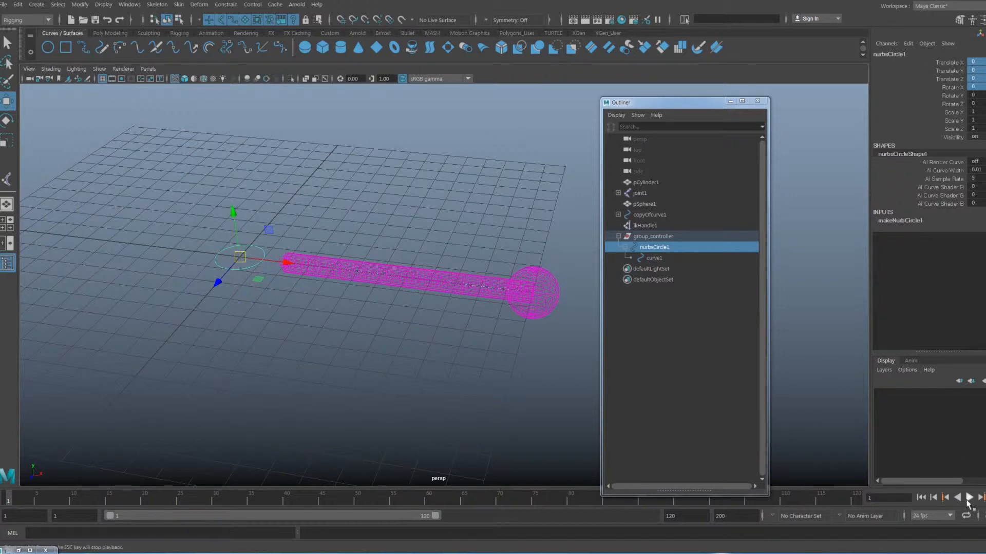
left_click(968, 497)
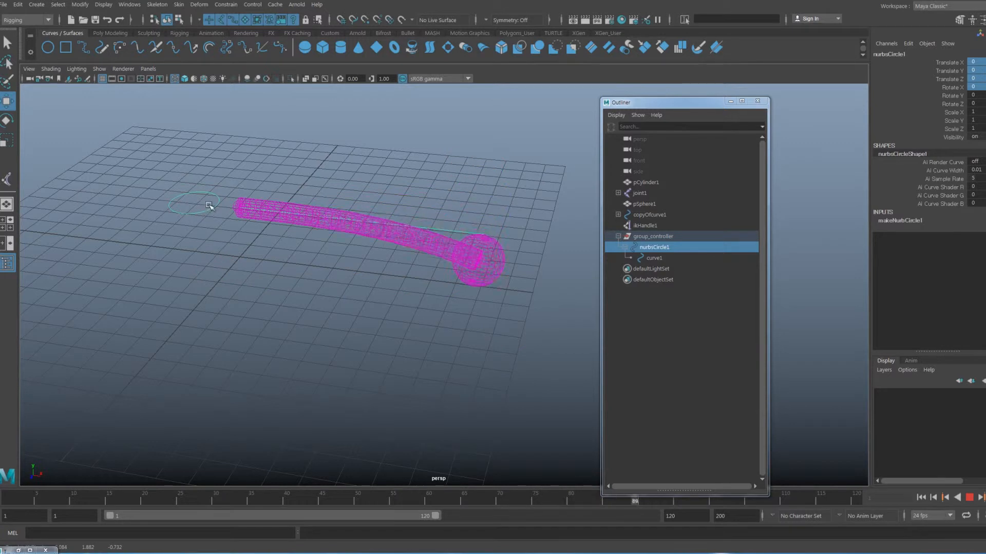
left_click(970, 497)
- Return to frame 1 and reset nurbsCircle1's translation to 0 on all axes
left_click(922, 498)
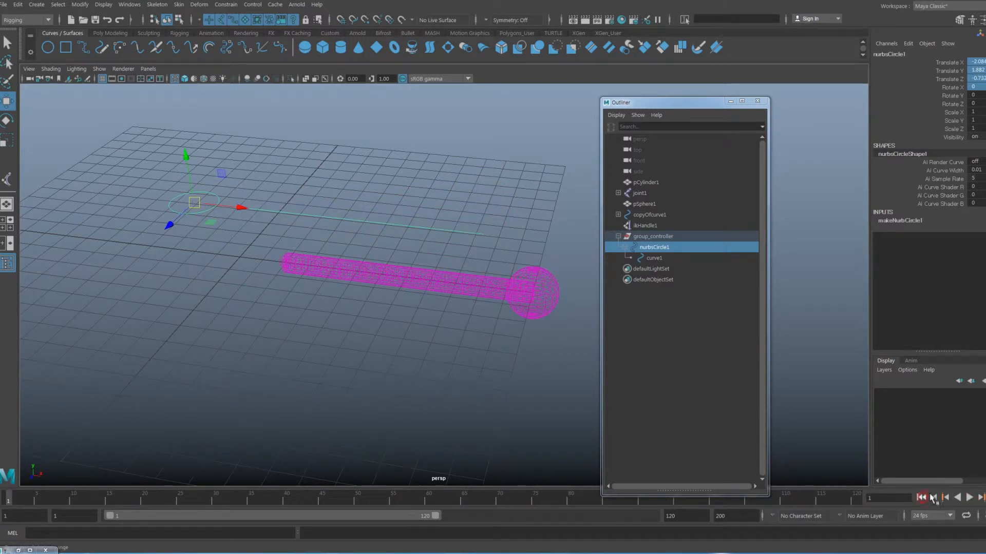
left_click(978, 95)
key("Return")
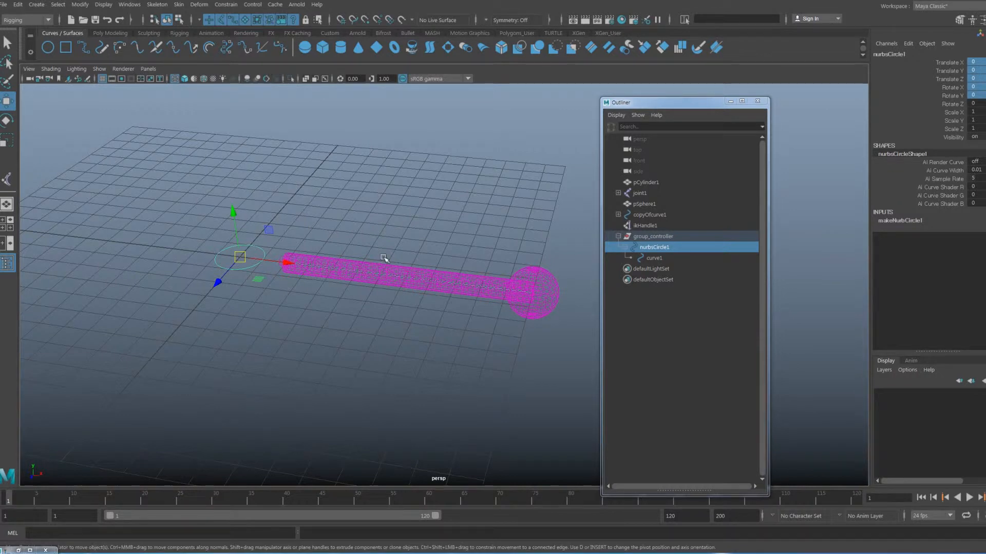
- Display the viewport objects smooth shaded with wireframe on shaded
key("5")
left_click(203, 79)
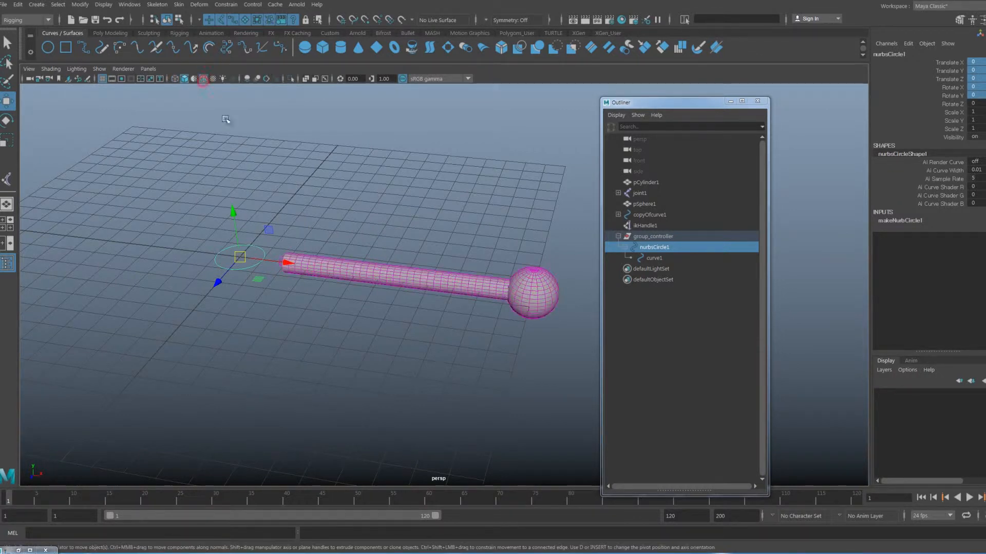
- Try rotating nurbsCircle1 about 52 degrees around X and undo the rotation
key("e")
left_click_drag(224, 235, 270, 279)
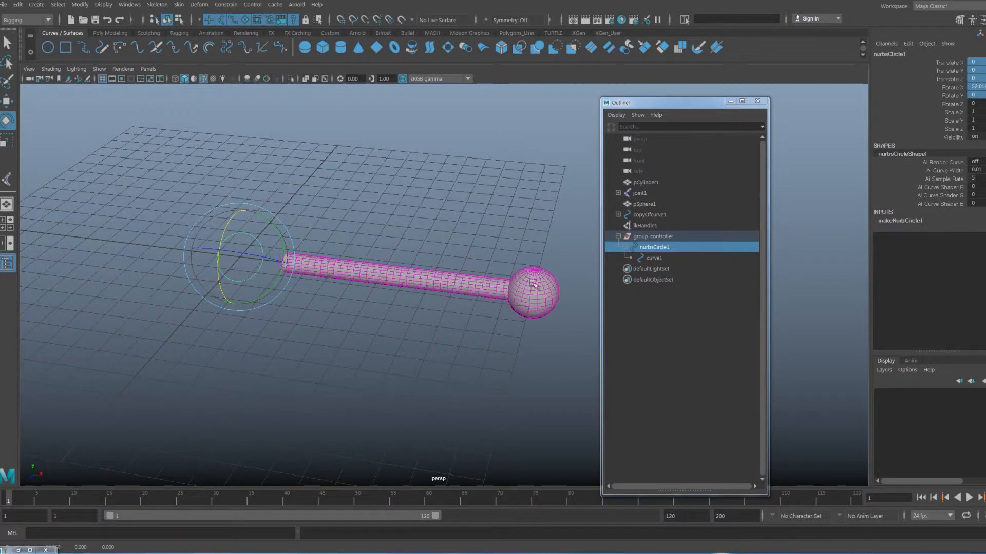
key("ctrl+z")
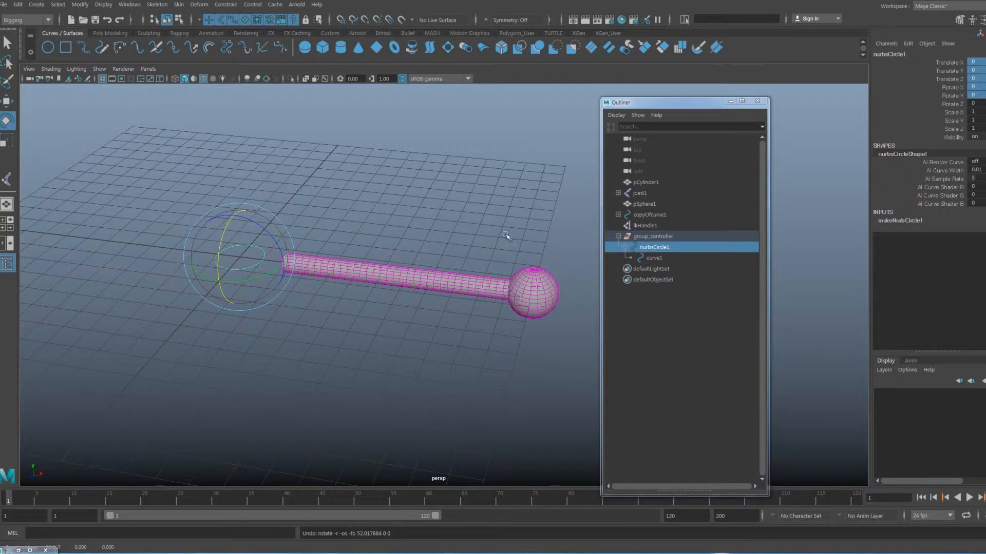
- Parent joint1 under nurbsCircle1 inside group_controller
key("w")
left_click(641, 194)
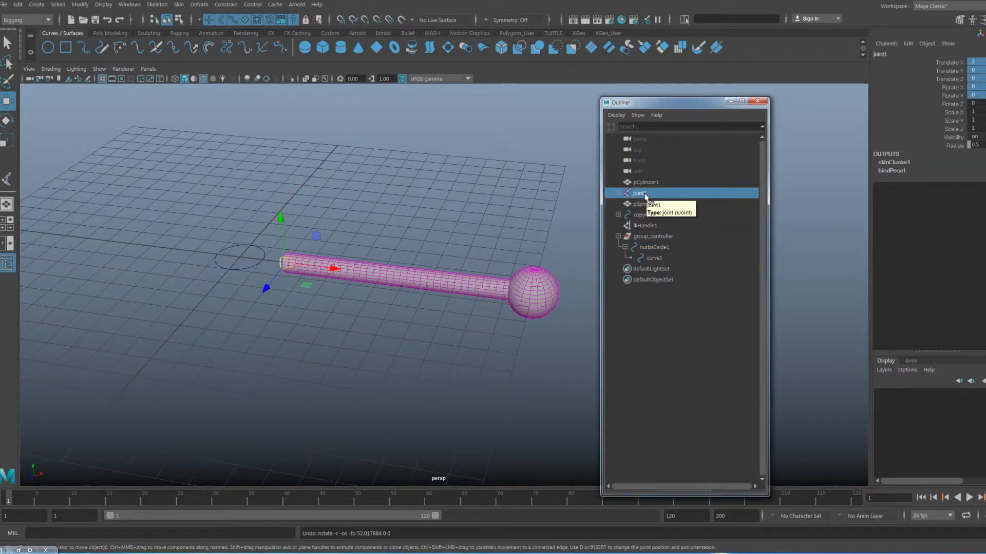
left_click_drag(644, 195, 656, 245)
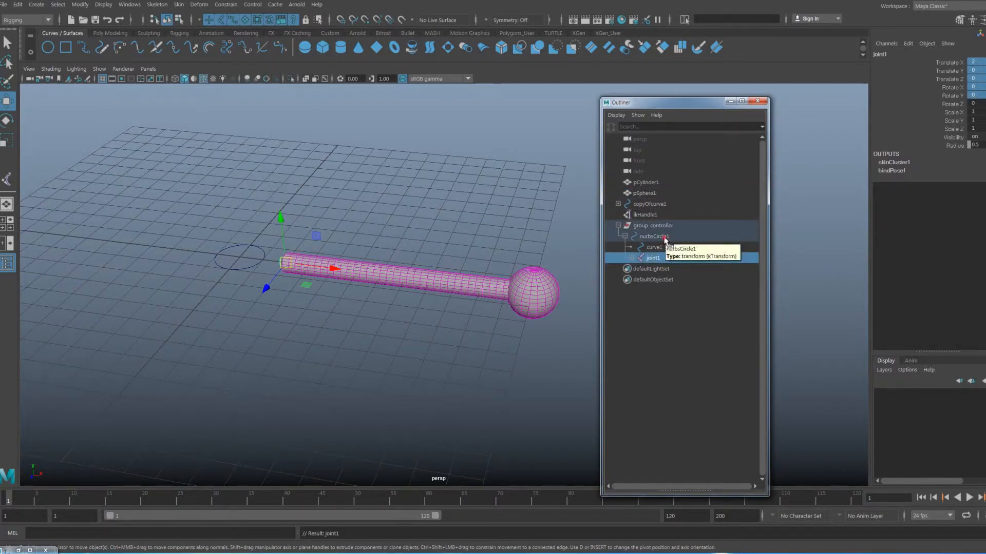
- Test rotating nurbsCircle1 about 54 degrees around X with the joint chain parented to it, and undo the rotation
left_click(665, 237)
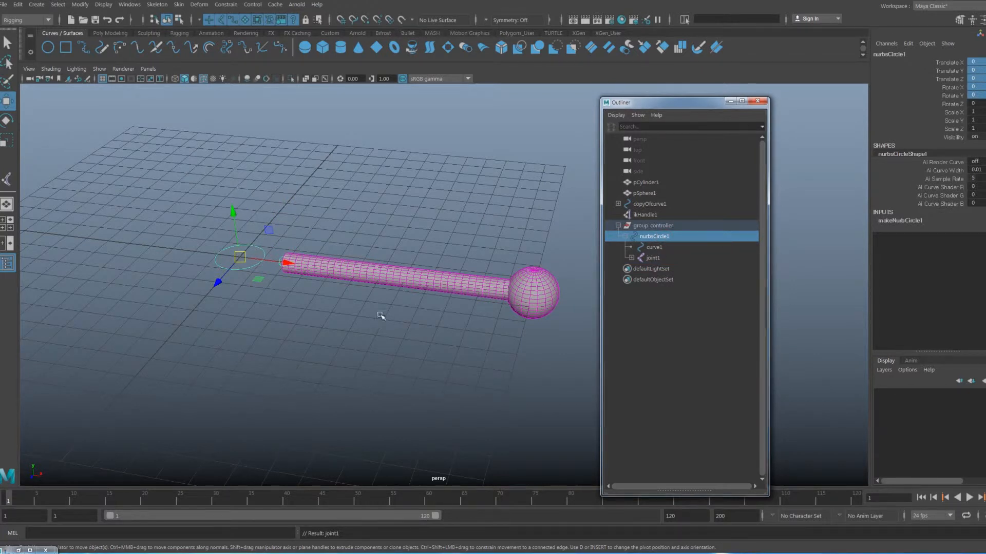
middle_click_drag(288, 315, 292, 315, "alt")
key("e")
left_click_drag(247, 291, 230, 282)
key("ctrl+z")
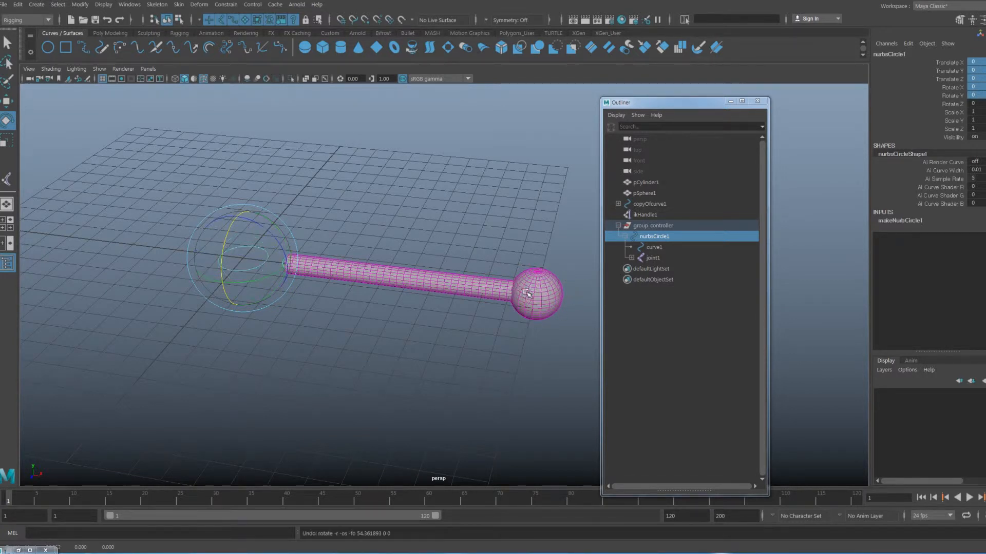
key("w")
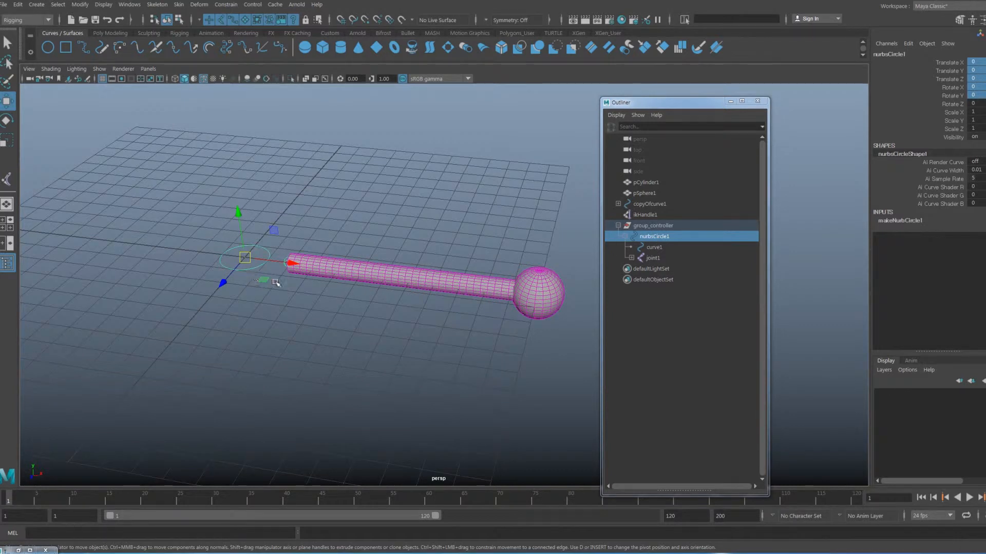
- Select group_controller and collapse its hierarchy in the Outliner
middle_click_drag(407, 309, 410, 315, "alt")
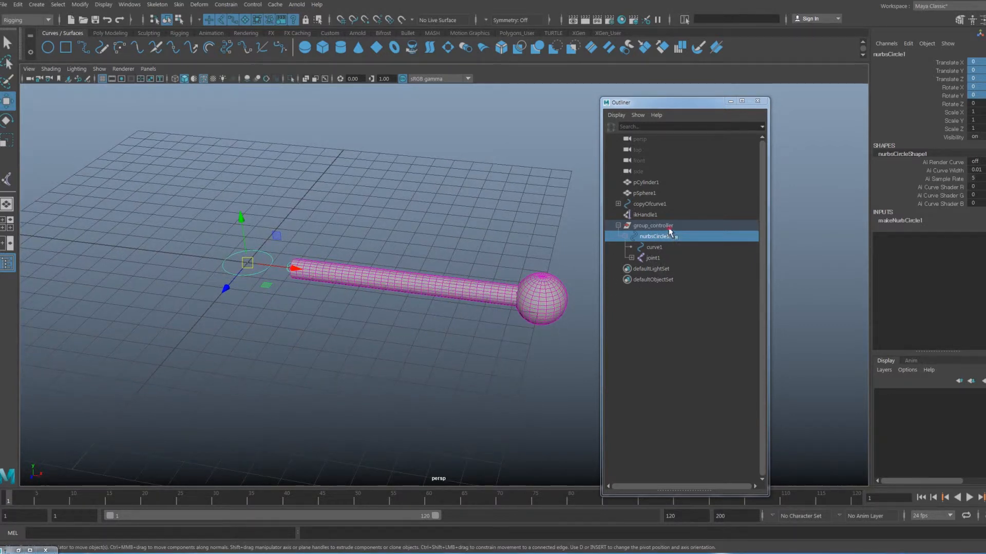
left_click(667, 227)
left_click(618, 225)
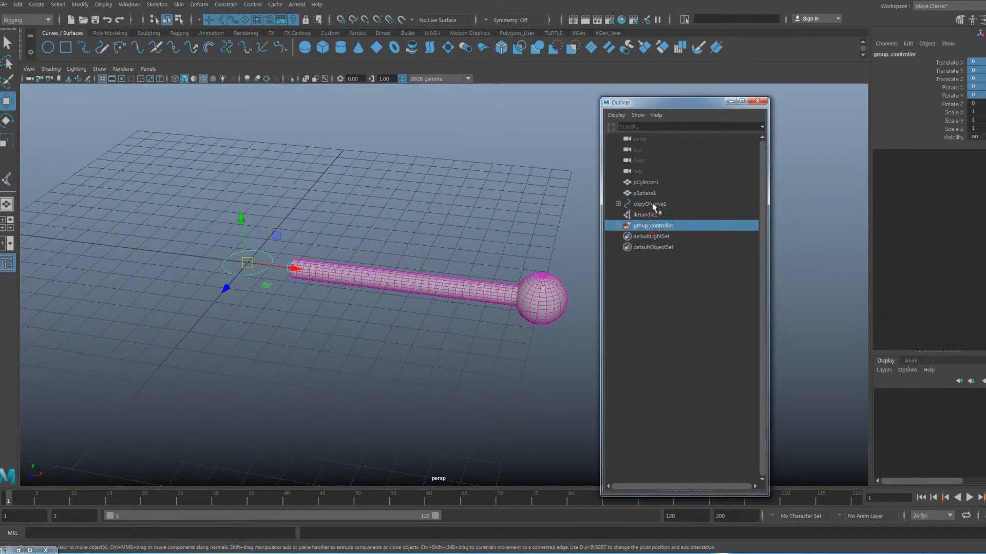
- Group pCylinder1, pSphere1, copyOfcurve1, ikHandle1 and group_controller together, and check the new group's contents in the Outliner
left_click_drag(487, 256, 438, 254, "alt")
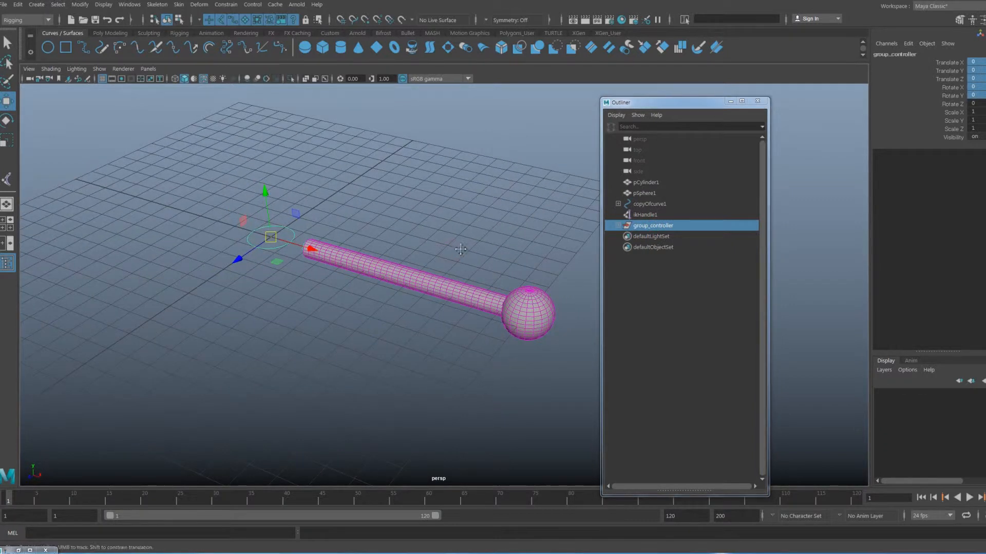
middle_click_drag(420, 205, 420, 223, "alt")
left_click(656, 184)
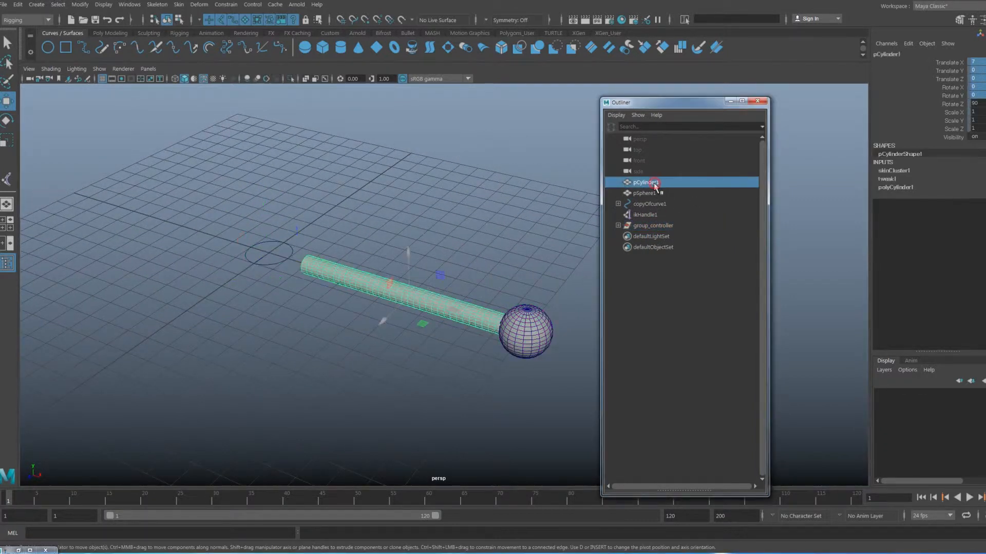
left_click(652, 226, "shift")
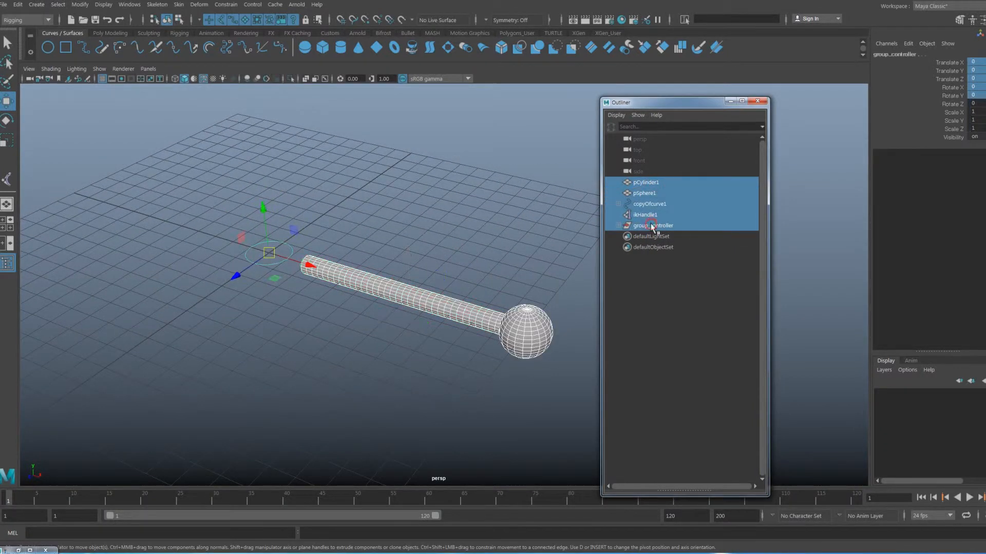
key("ctrl+g")
left_click(618, 183)
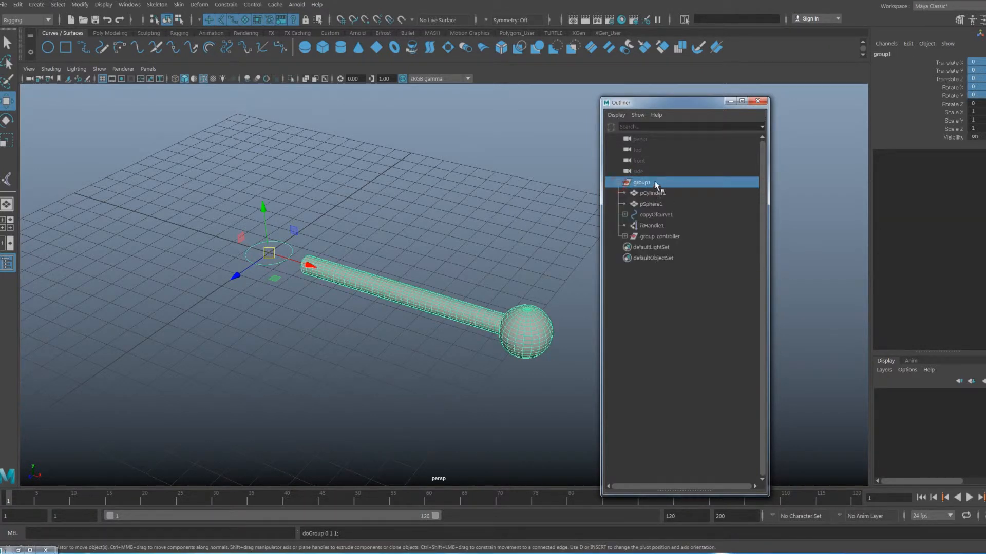
left_click(618, 183)
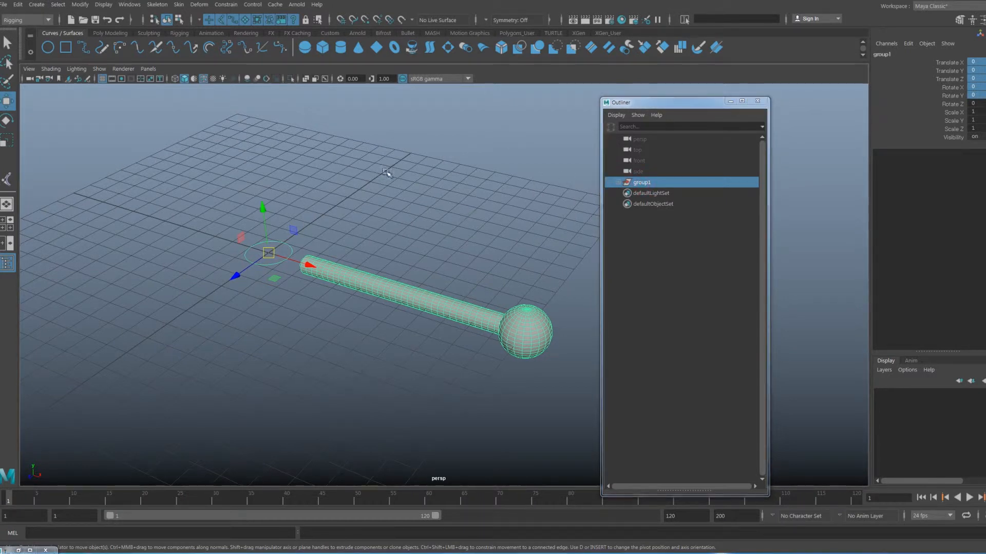
- Open the Duplicate Special options for group1 and reset them to their default settings
left_click(18, 4)
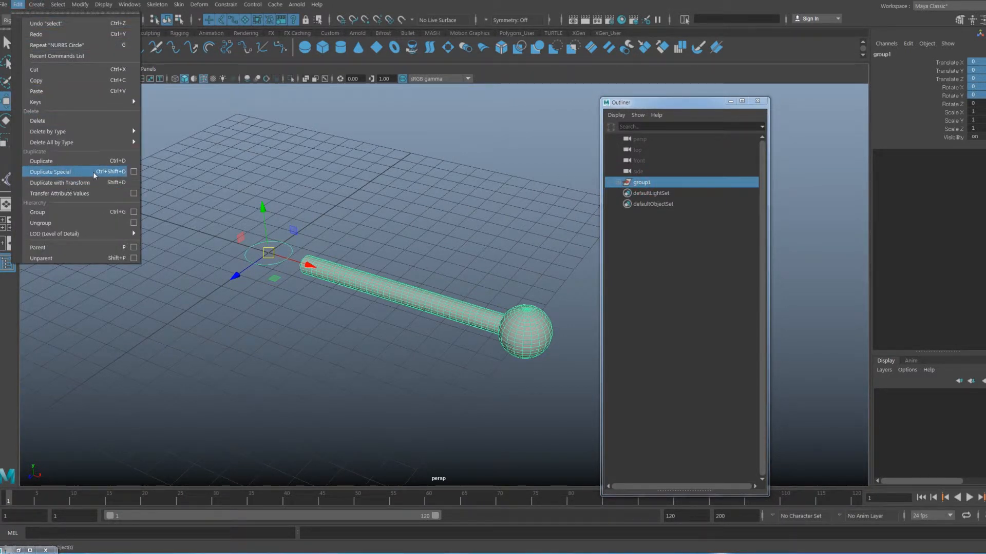
left_click(134, 174)
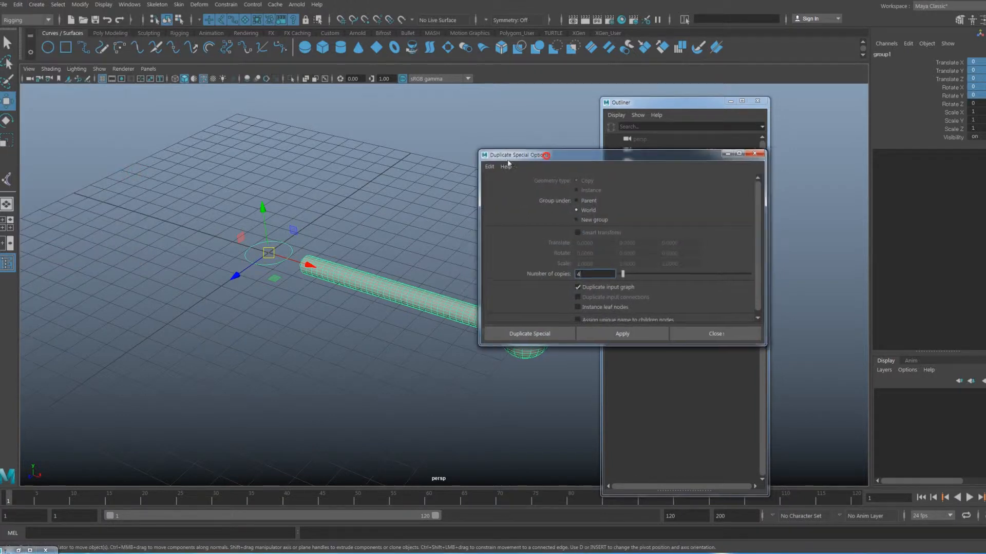
left_click(455, 171)
left_click(469, 193)
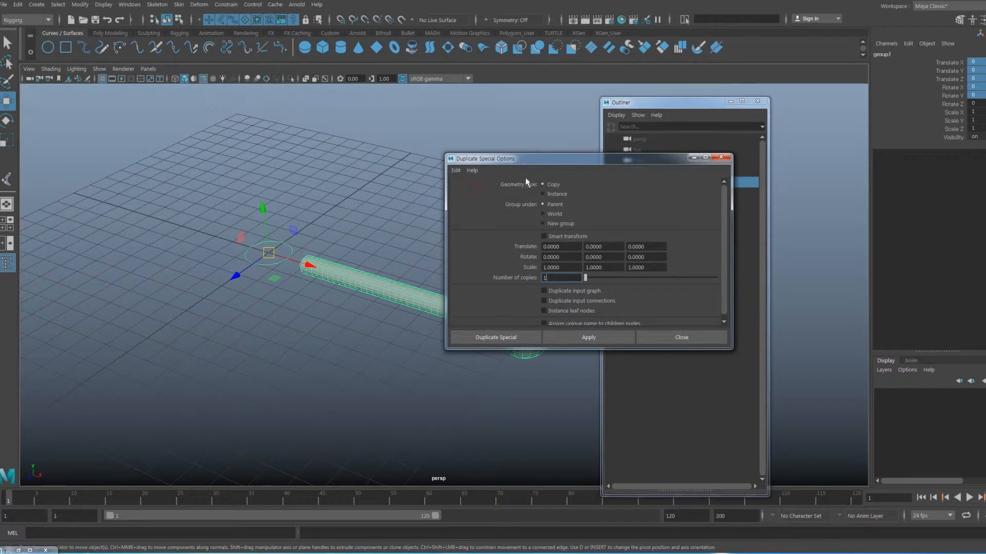
left_click_drag(556, 166, 457, 167)
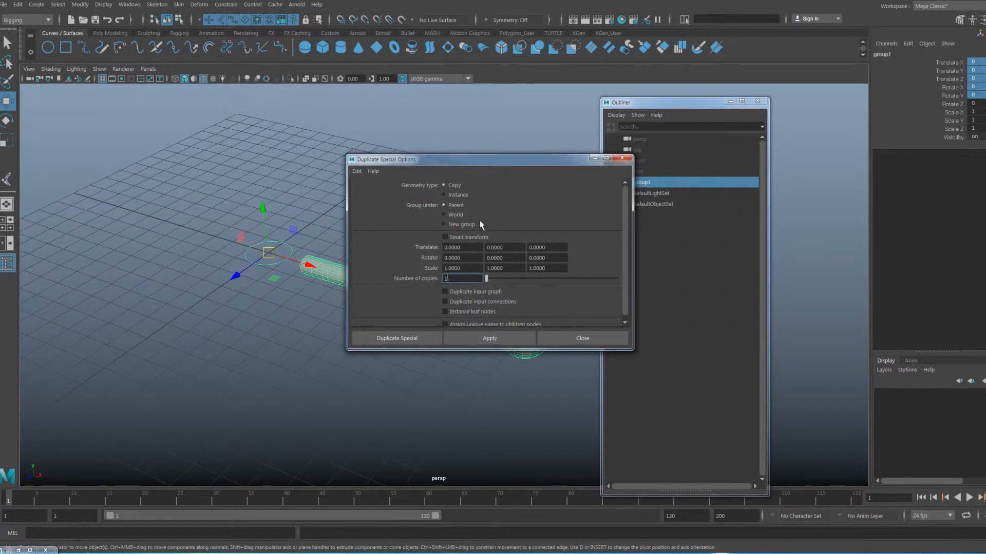
left_click_drag(496, 164, 417, 169)
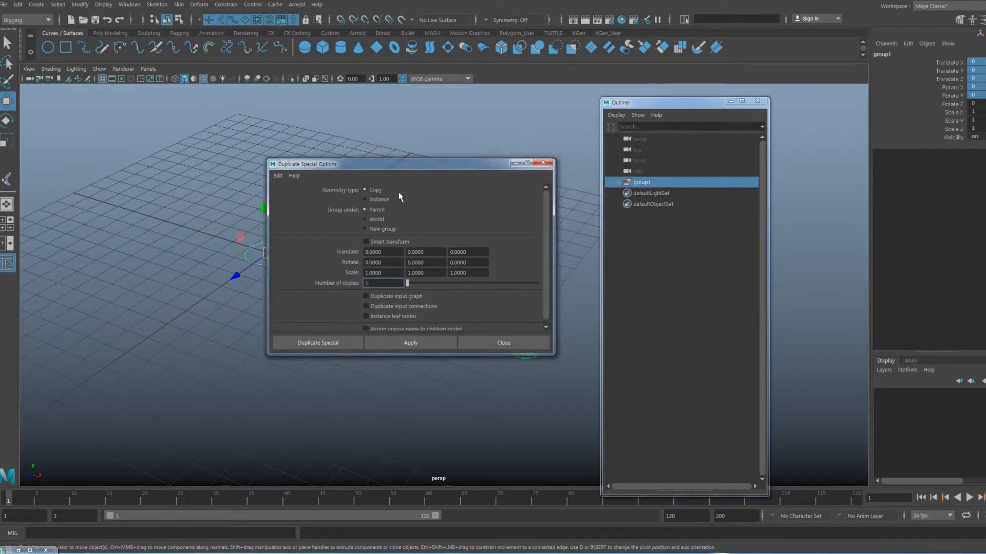
- Configure Duplicate Special to group under World, make 8 copies and duplicate the input graph
left_click(377, 220)
double_click(386, 282)
left_click_drag(416, 165, 400, 168)
left_click_drag(359, 285, 338, 287)
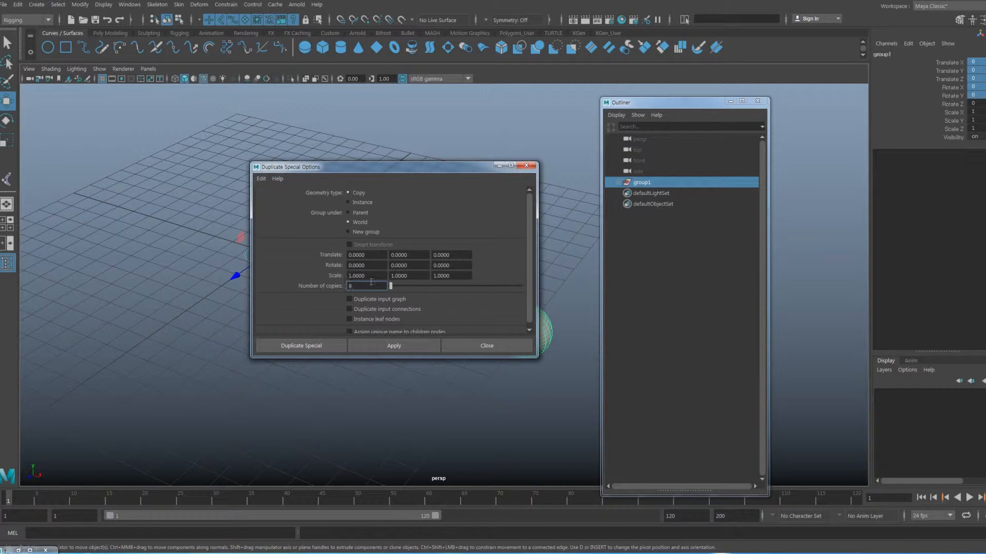
left_click(379, 275)
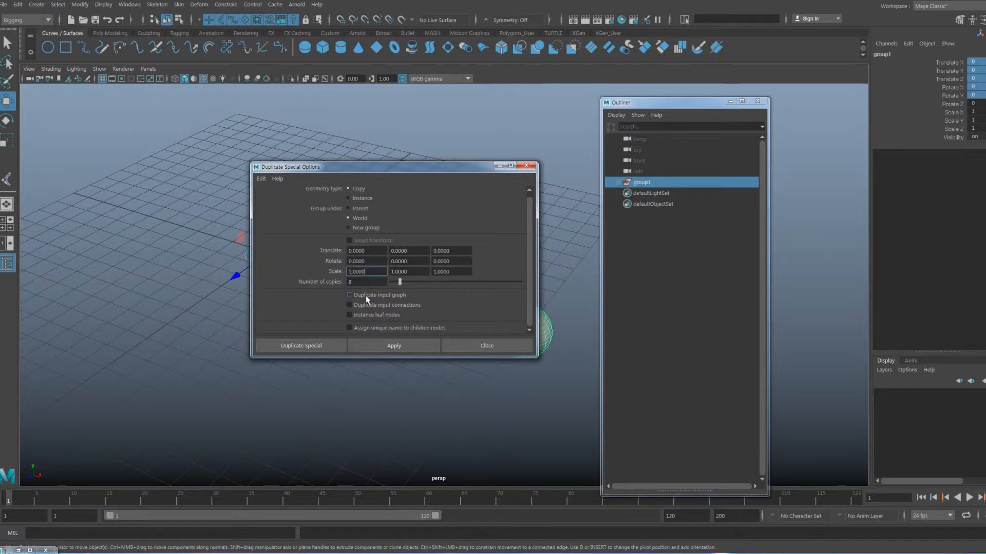
left_click(362, 297)
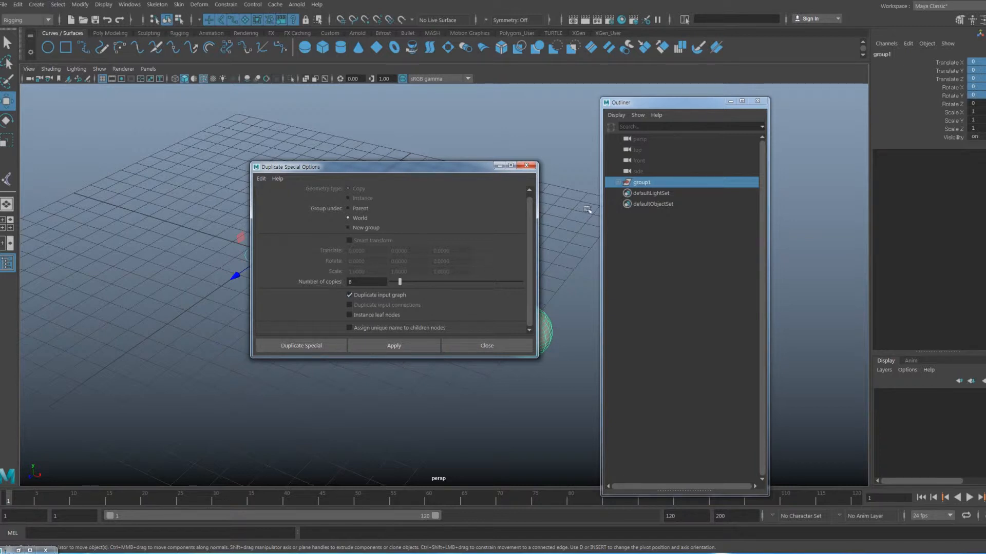
- Expand group1 in the Outliner and create its duplicates with the configured Duplicate Special settings
left_click(618, 182)
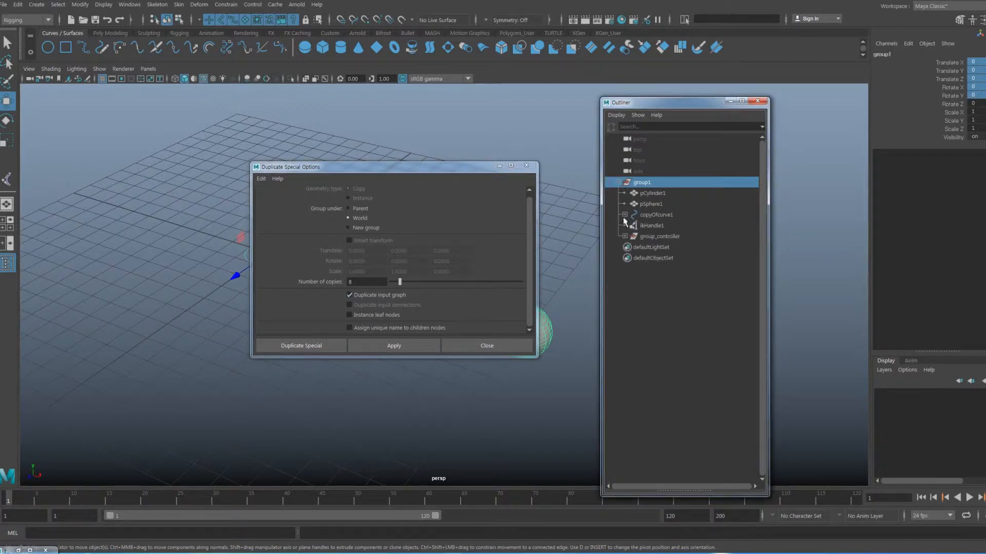
left_click(421, 177)
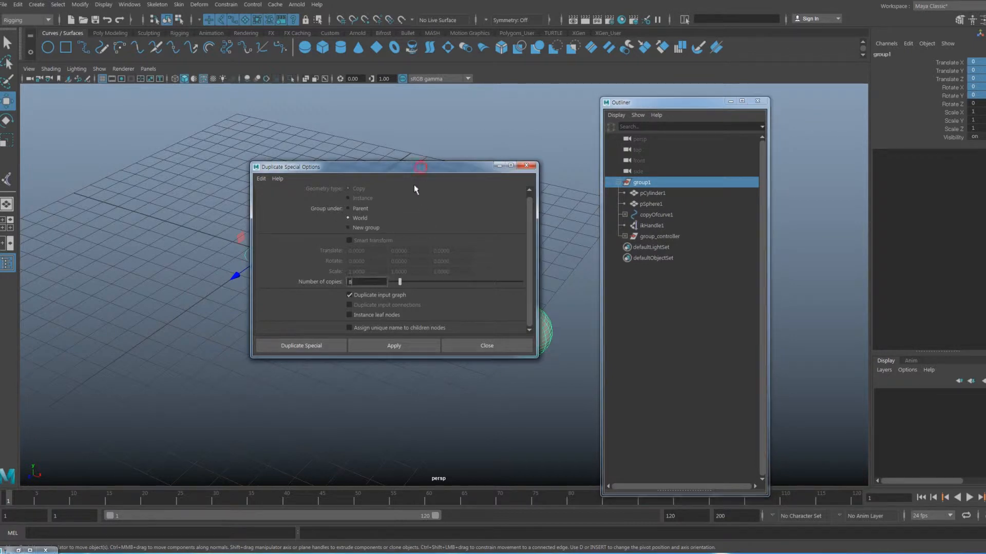
left_click(298, 347)
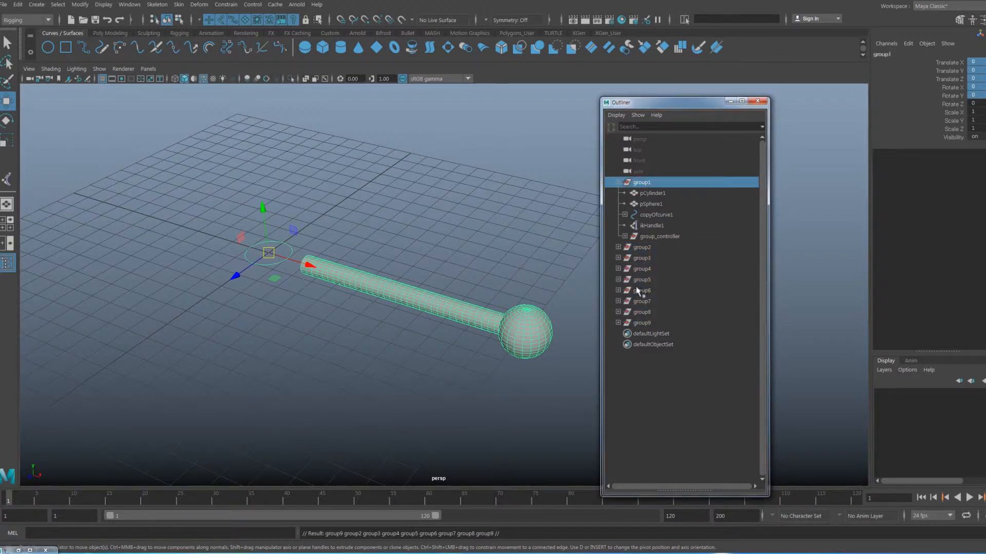
- Expand the duplicated groups group2 through group9 in the Outliner and look through their contents
left_click(618, 322)
left_click(619, 311)
left_click(618, 302)
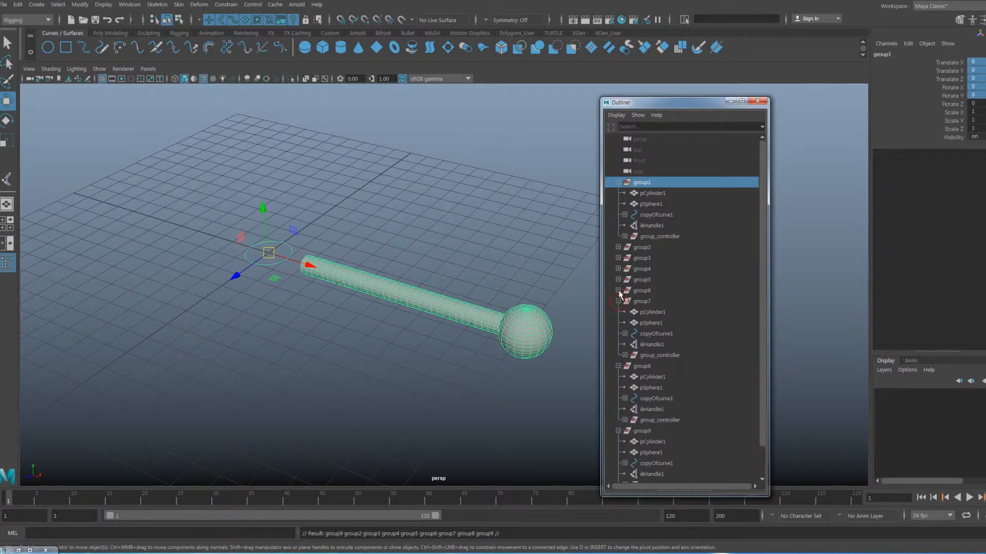
left_click(618, 291)
left_click(619, 280)
left_click(618, 269)
left_click(618, 258)
left_click(618, 247)
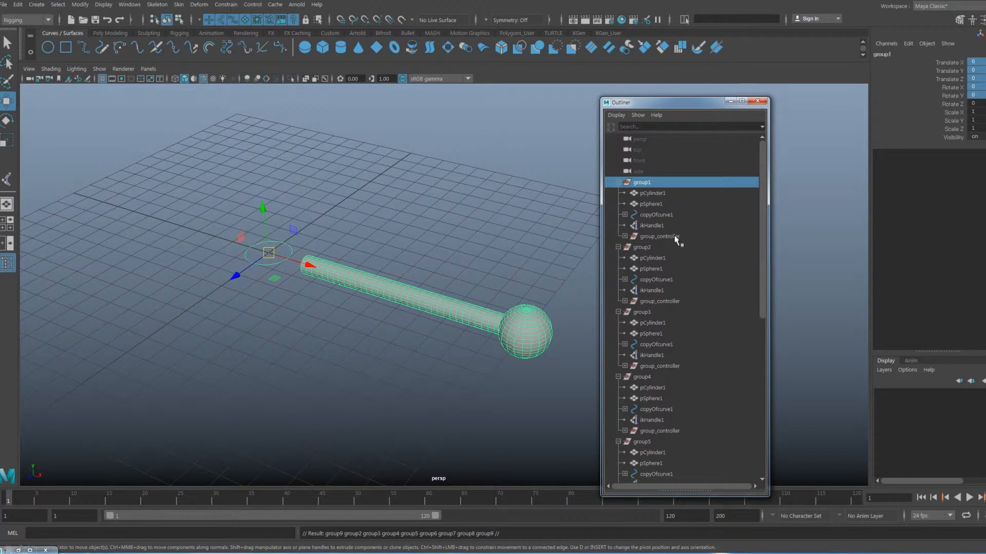
scroll(677, 238, "down", 3)
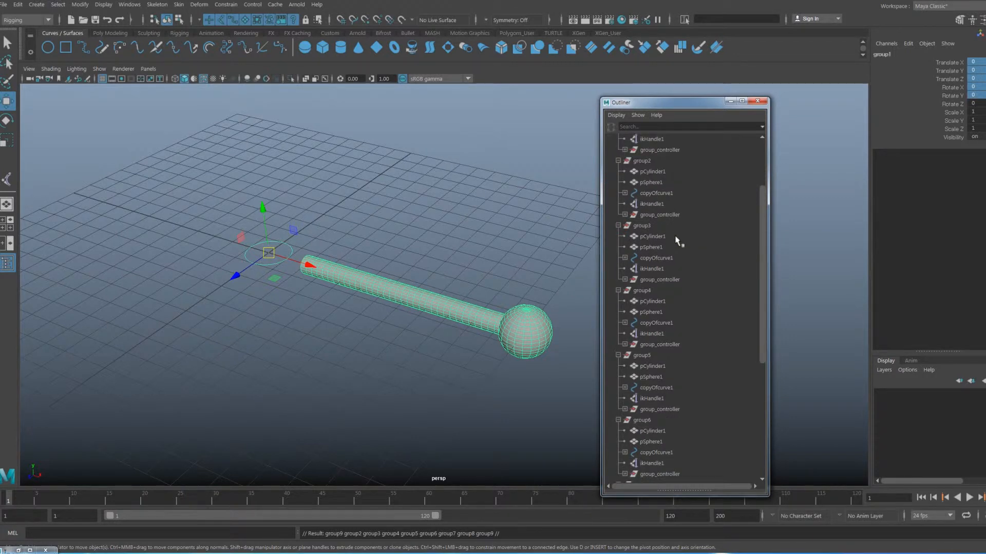
scroll(676, 239, "up", 3)
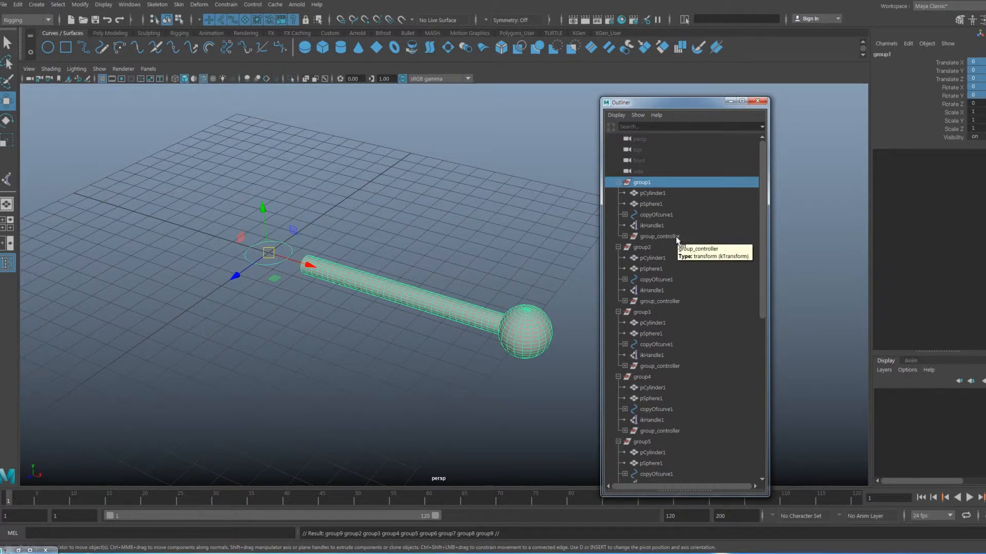
- Group the group_controller nodes of group1 through group9 under one new parent group and expand it in the Outliner
left_click(677, 239)
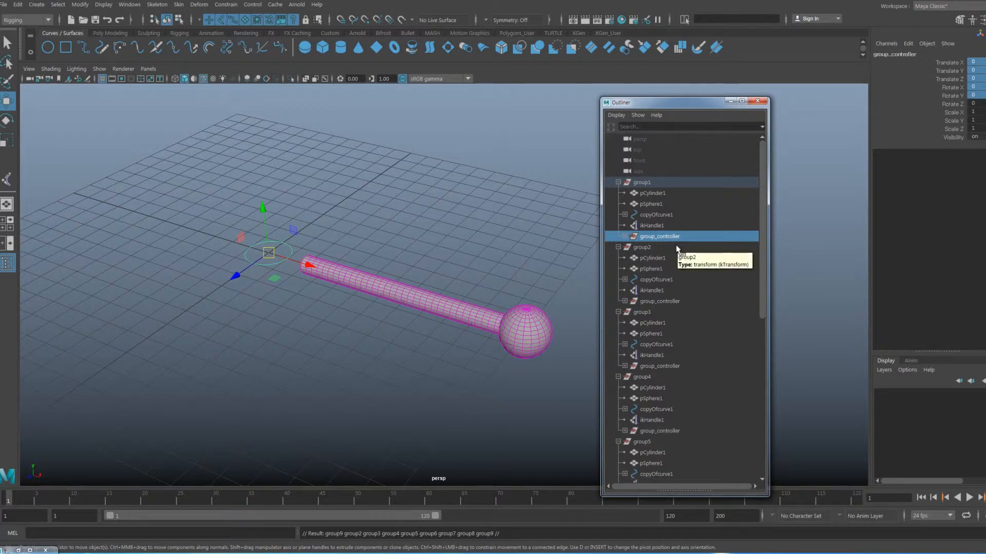
scroll(677, 249, "down", 4)
scroll(677, 249, "up", 4)
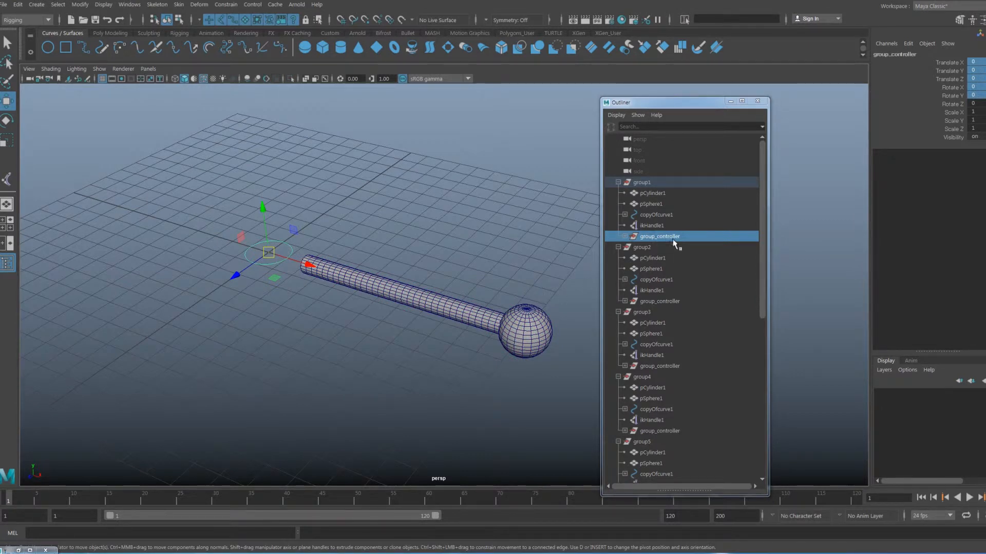
left_click(670, 302, "ctrl")
left_click(665, 366, "ctrl")
left_click(665, 431, "ctrl")
scroll(686, 408, "down", 5)
left_click(667, 324, "ctrl")
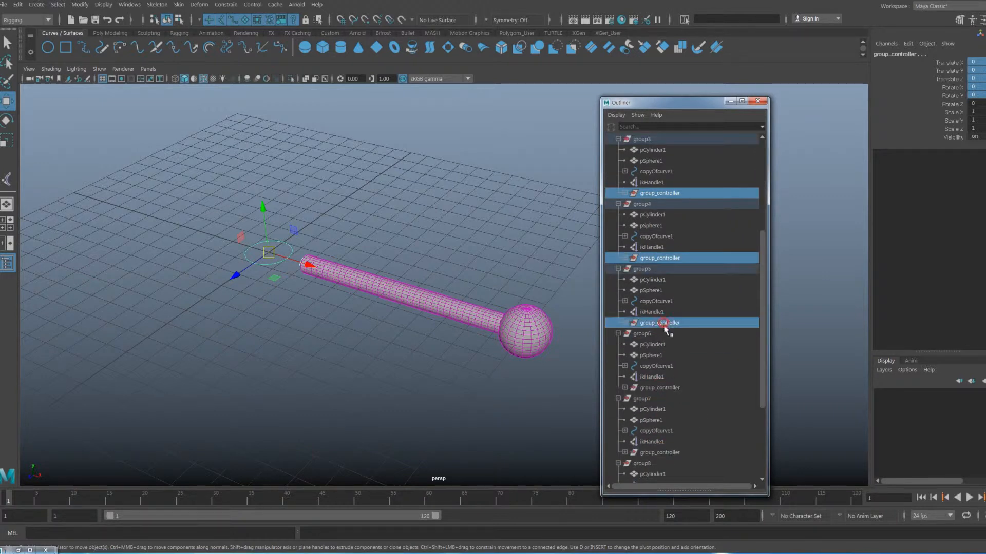
left_click(664, 389, "ctrl")
left_click(665, 452, "ctrl")
scroll(683, 425, "down", 3)
left_click(668, 432, "ctrl")
scroll(668, 434, "down", 2)
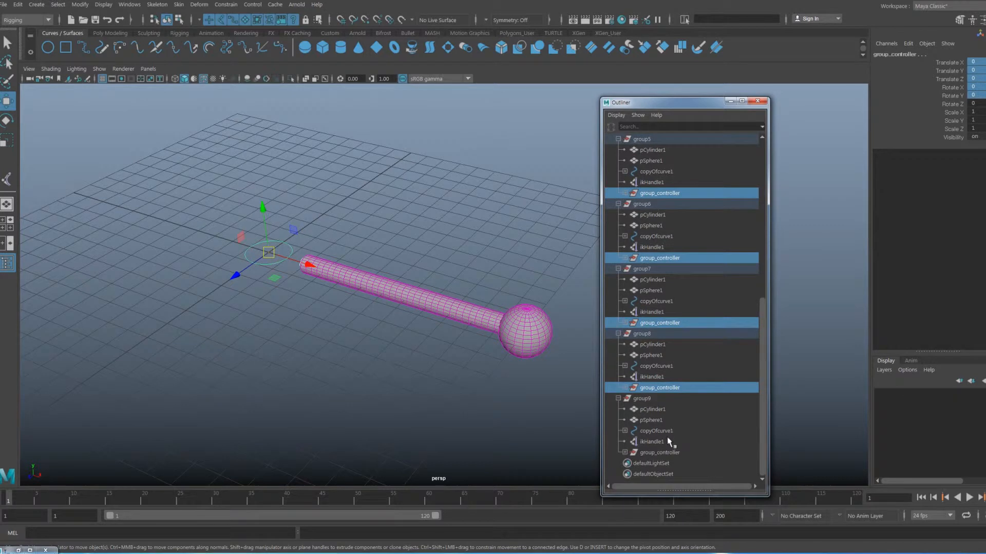
left_click(669, 453, "ctrl")
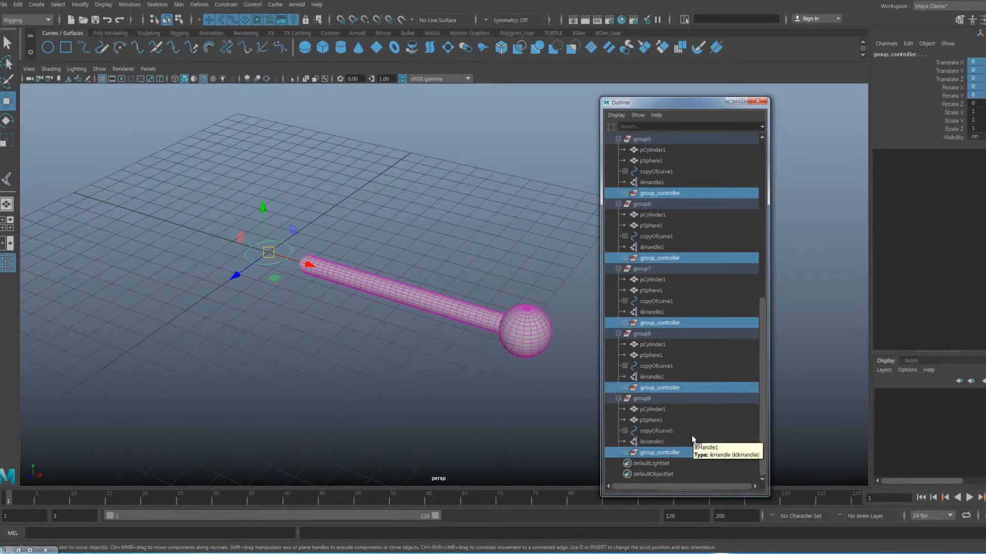
key("ctrl+g")
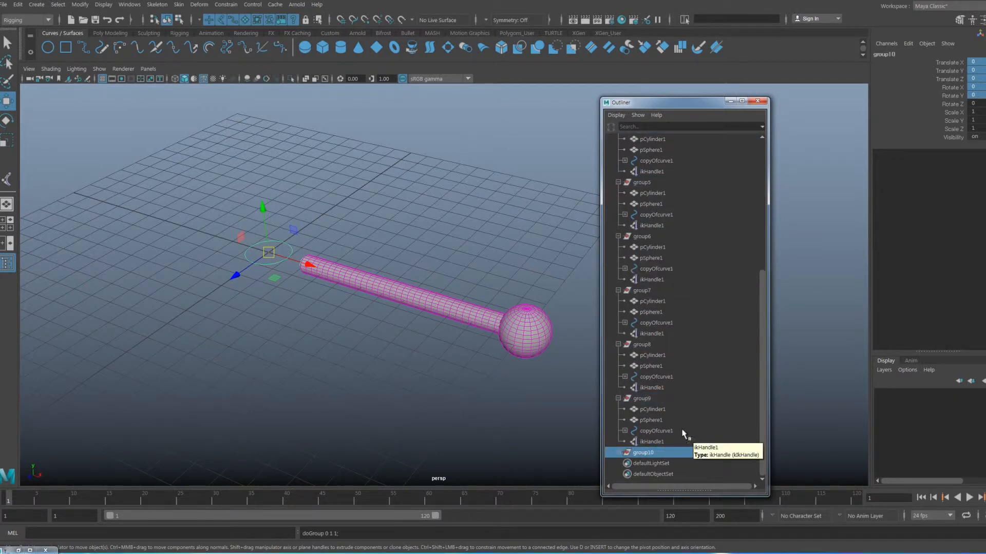
left_click(618, 452)
scroll(673, 431, "down", 4)
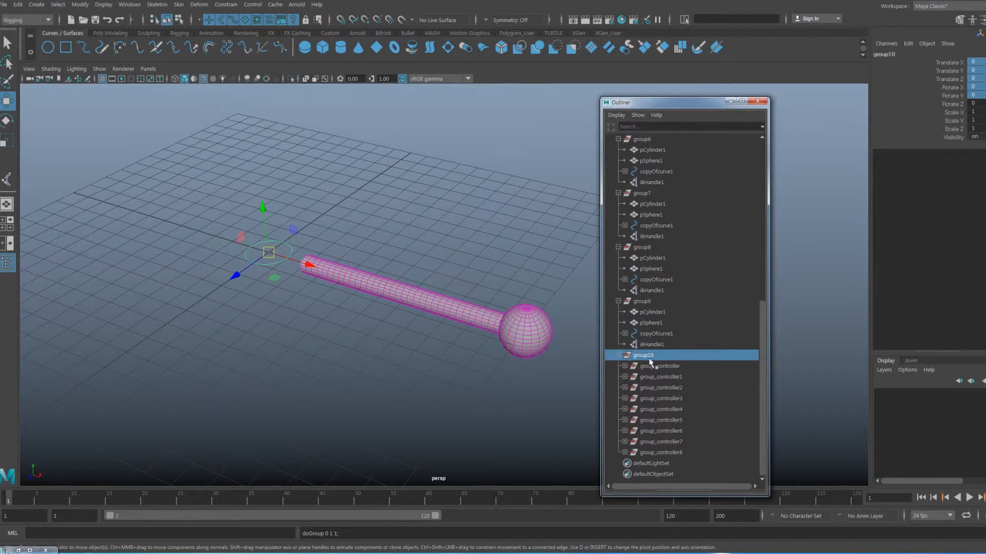
- Rotate group_controller1 around the Y axis by setting its Rotate Y to 90
left_click(667, 366)
left_click_drag(438, 337, 516, 349, "alt")
left_click(677, 380)
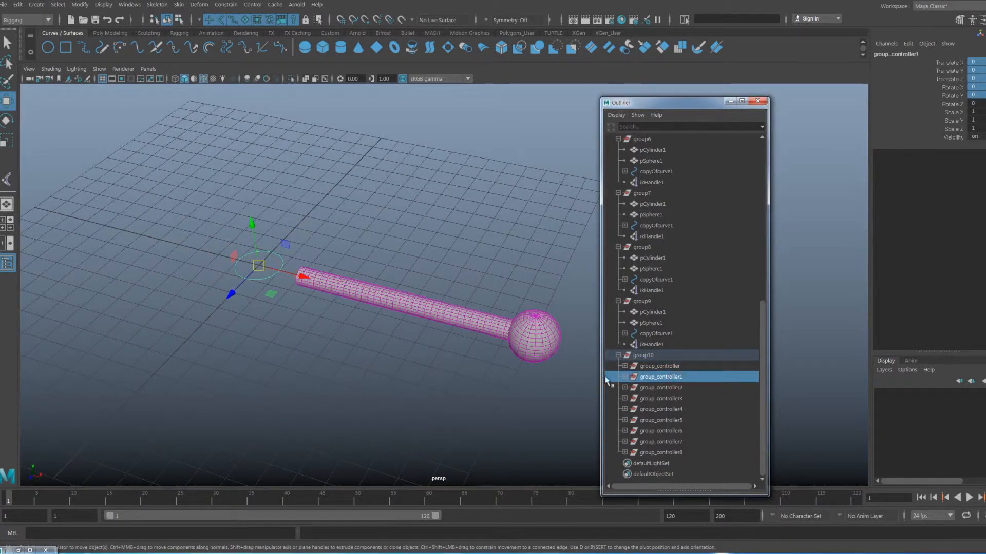
key("e")
left_click_drag(275, 293, 325, 233)
left_click(975, 95)
type("900")
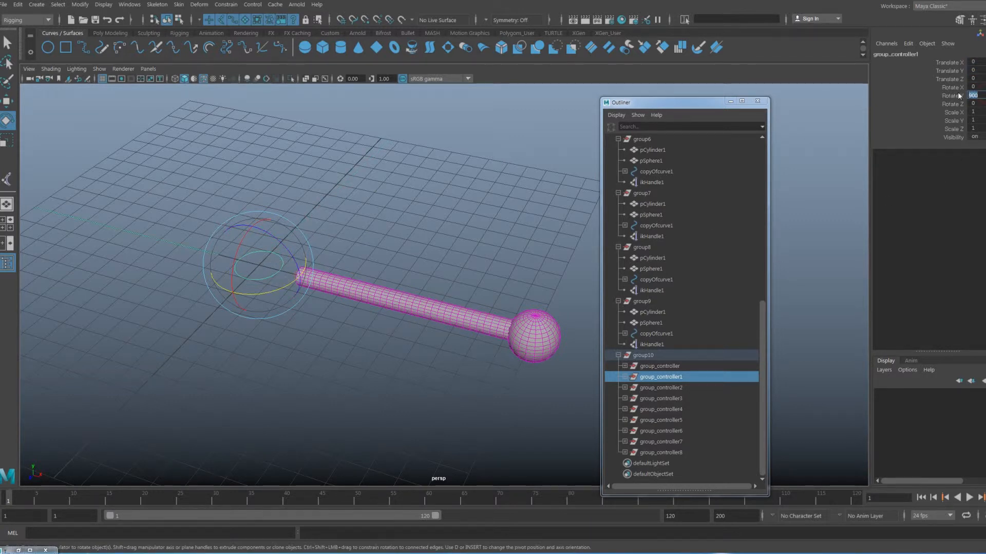
key("BackSpace")
key("Return")
- Switch back to the Move tool and enter a new Rotate Y value for group_controller2
left_click_drag(461, 273, 460, 303, "alt")
key("w")
left_click_drag(352, 239, 390, 231, "alt")
middle_click_drag(390, 231, 400, 222, "alt")
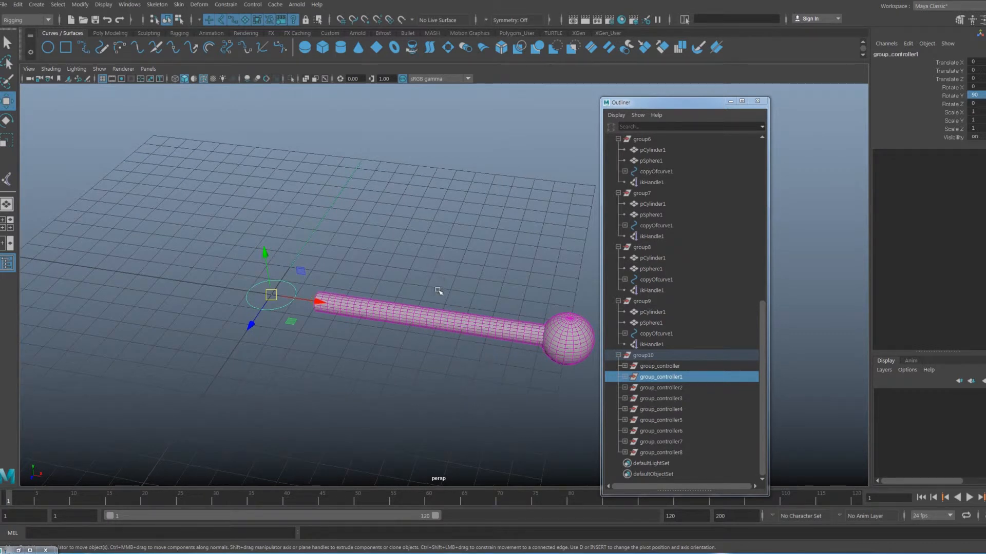
left_click_drag(433, 318, 438, 319, "alt")
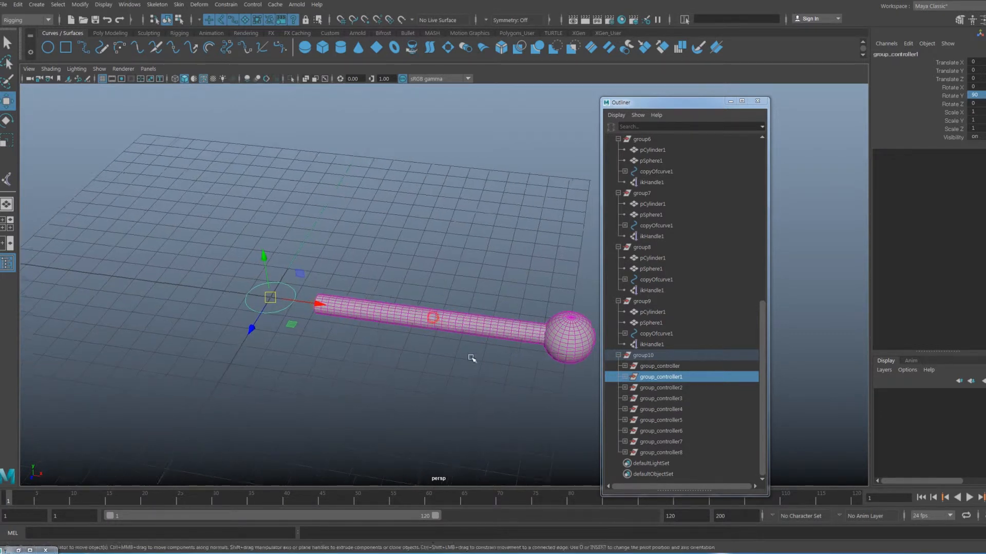
middle_click_drag(471, 358, 448, 342, "alt")
left_click(684, 388)
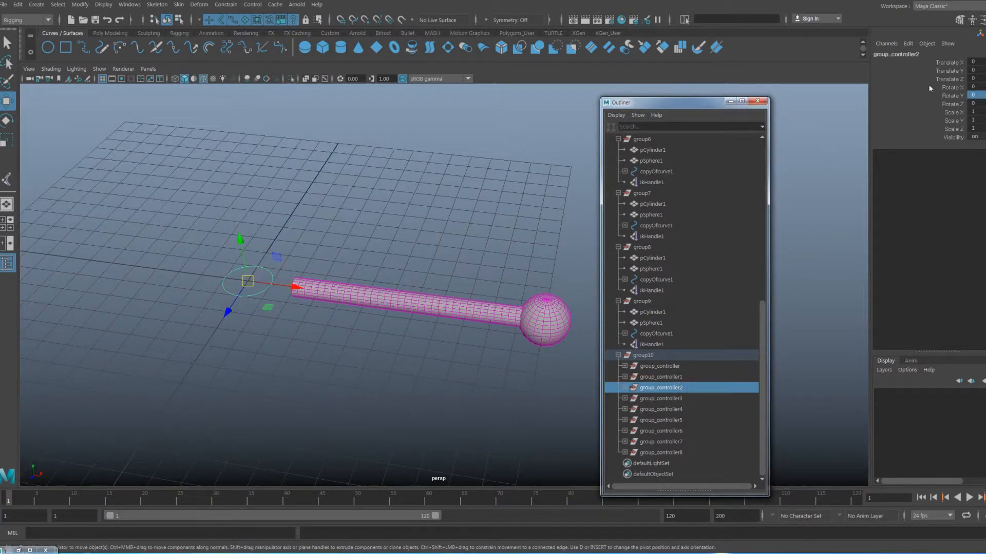
middle_click_drag(379, 343, 393, 339, "alt")
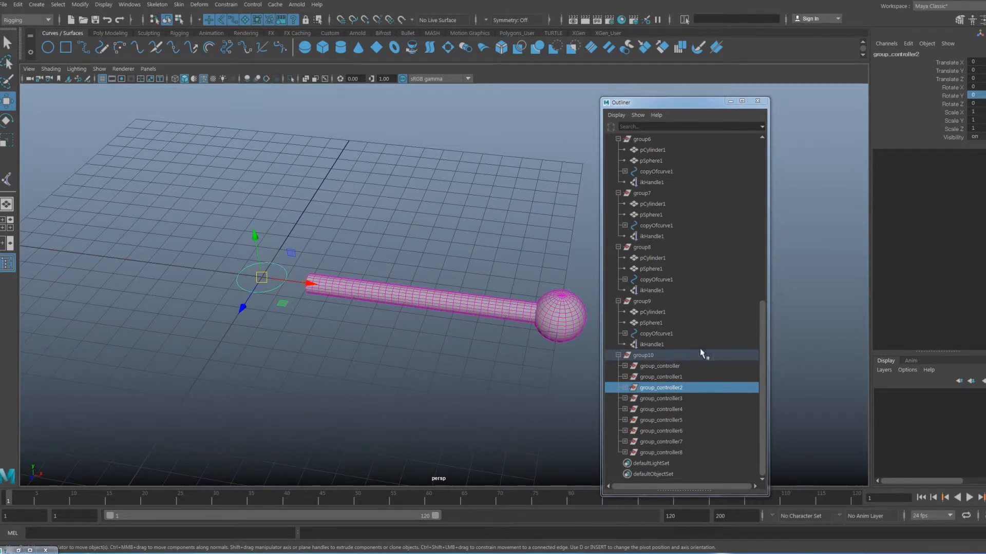
double_click(979, 95)
key("Return")
- Rotate group_controller3 around the Y axis by setting its Rotate Y to 180, and inspect the rotated curve
scroll(396, 310, "down", 3)
middle_click_drag(396, 310, 421, 304, "alt")
left_click(683, 399)
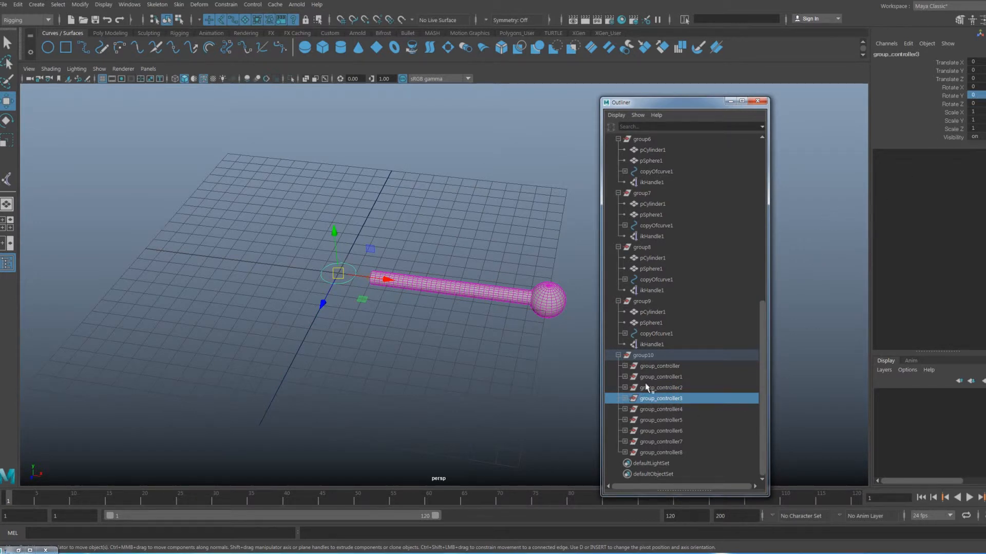
double_click(980, 95)
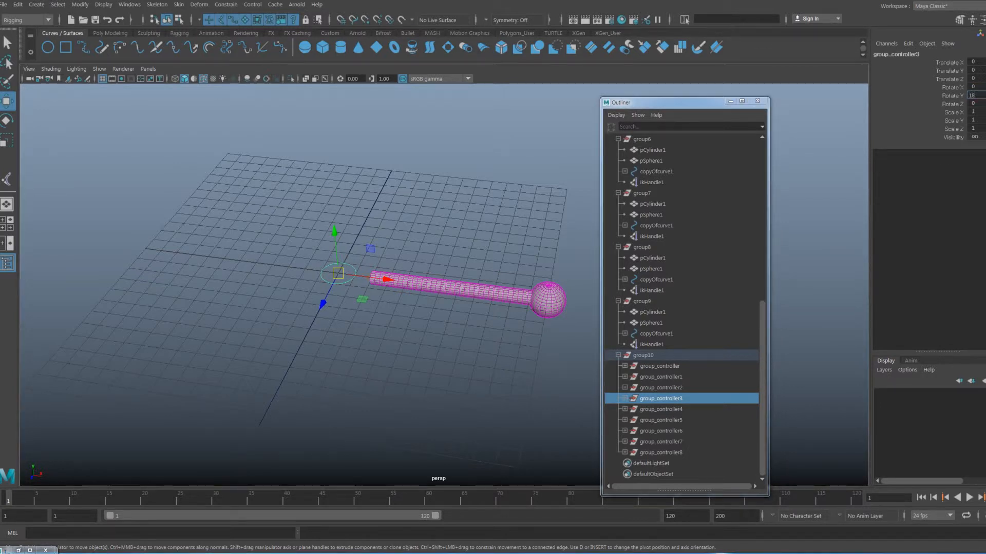
key("Return")
left_click_drag(477, 295, 457, 308, "alt")
left_click_drag(362, 359, 230, 187)
left_click_drag(303, 259, 336, 309, "alt")
middle_click_drag(441, 290, 462, 275, "alt")
left_click_drag(462, 301, 447, 278, "alt")
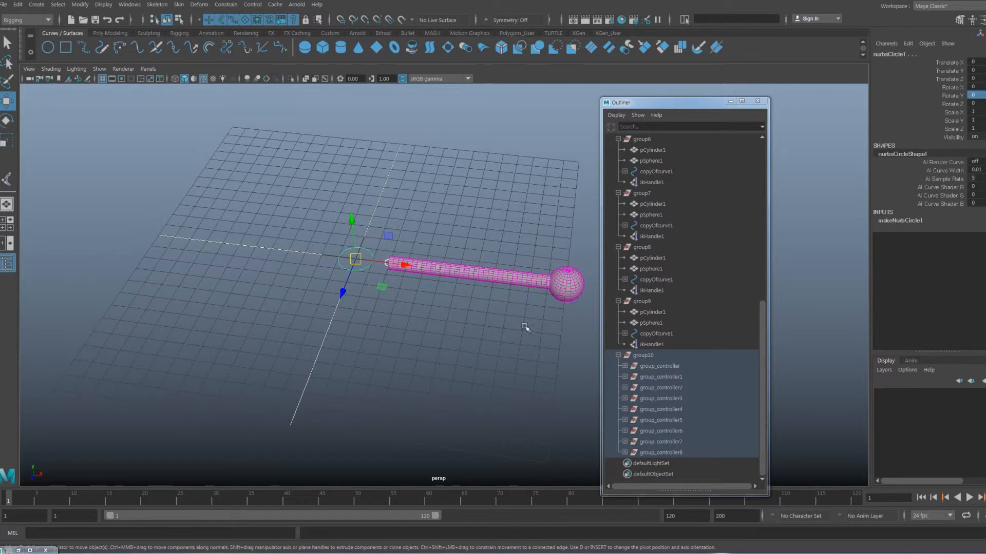
left_click(678, 391)
left_click(672, 399)
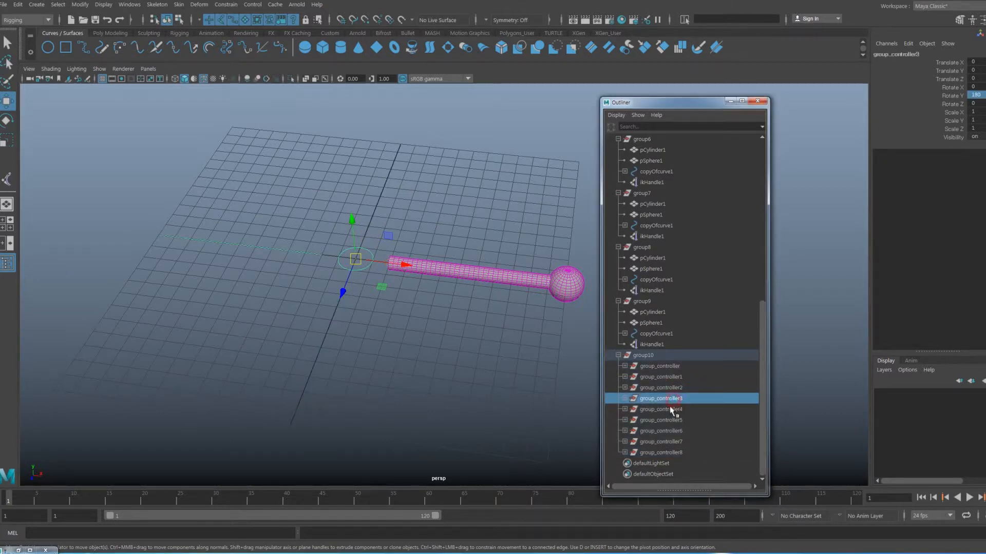
- Set both Rotate Y and Rotate Z of group_controller4 to 45
left_click(669, 413)
left_click_drag(473, 362, 496, 355, "alt")
left_click(978, 103)
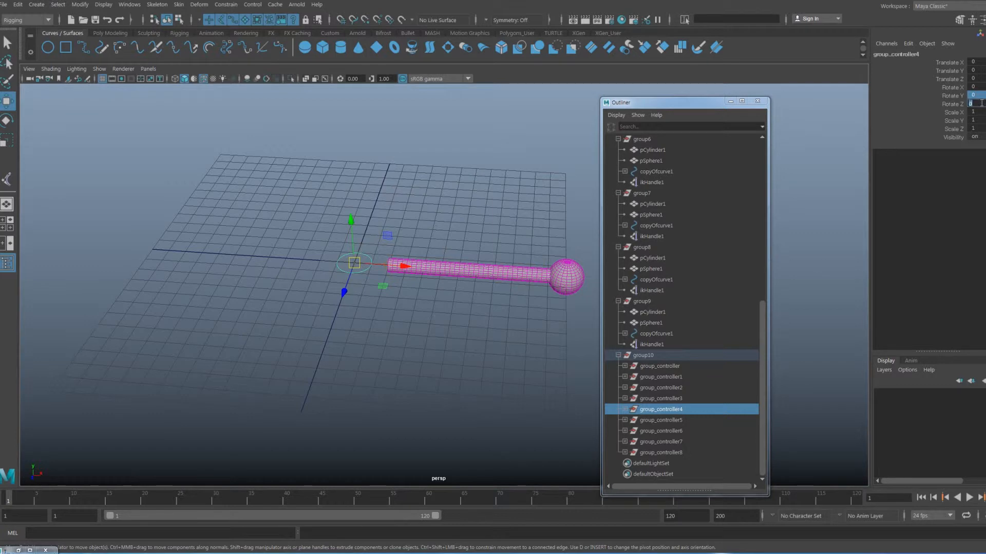
type("45")
key("Return")
left_click_drag(364, 255, 365, 229, "alt")
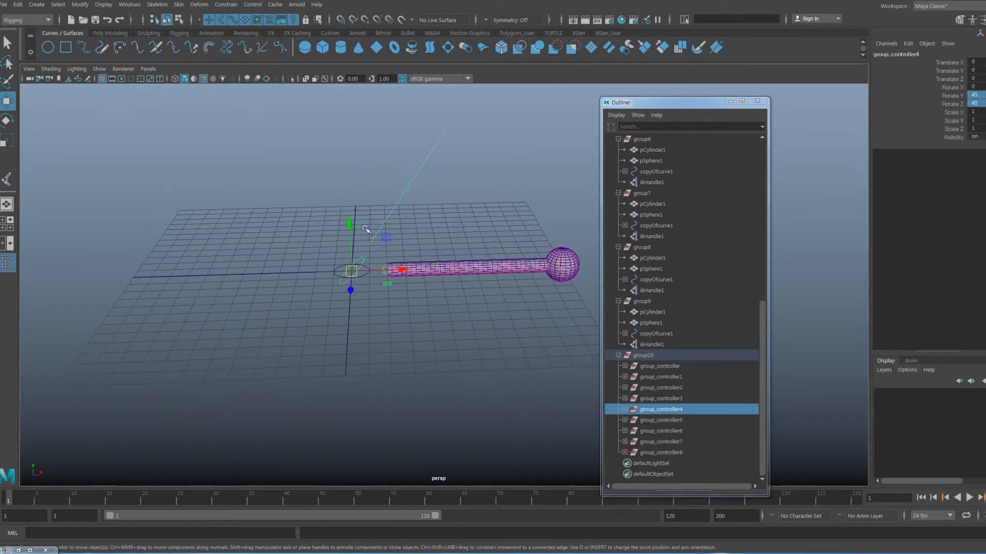
left_click_drag(469, 294, 439, 292, "alt")
middle_click_drag(437, 285, 417, 296, "alt")
left_click_drag(417, 296, 569, 370, "alt")
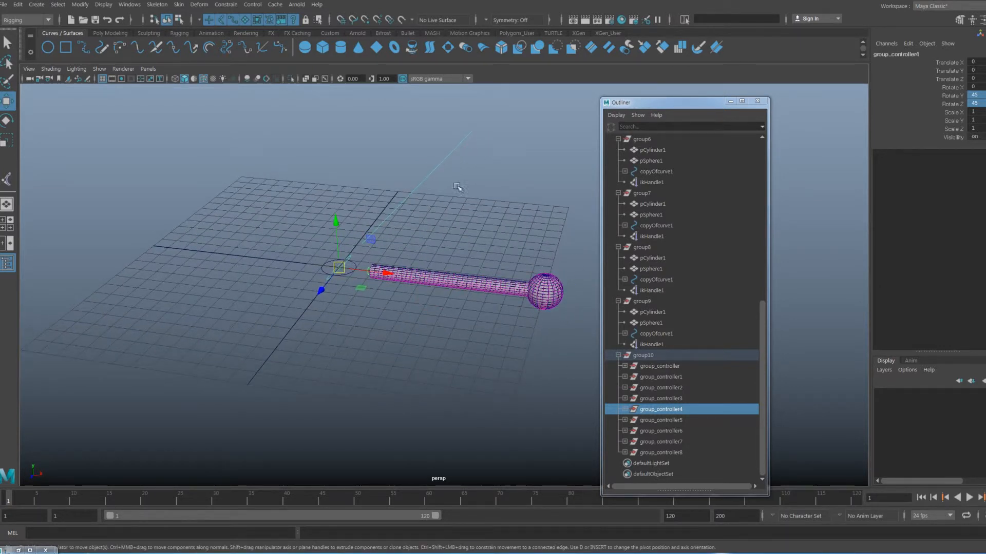
- Set group_controller5's Rotate Y to 135 and its Rotate Z to -45
left_click(667, 420)
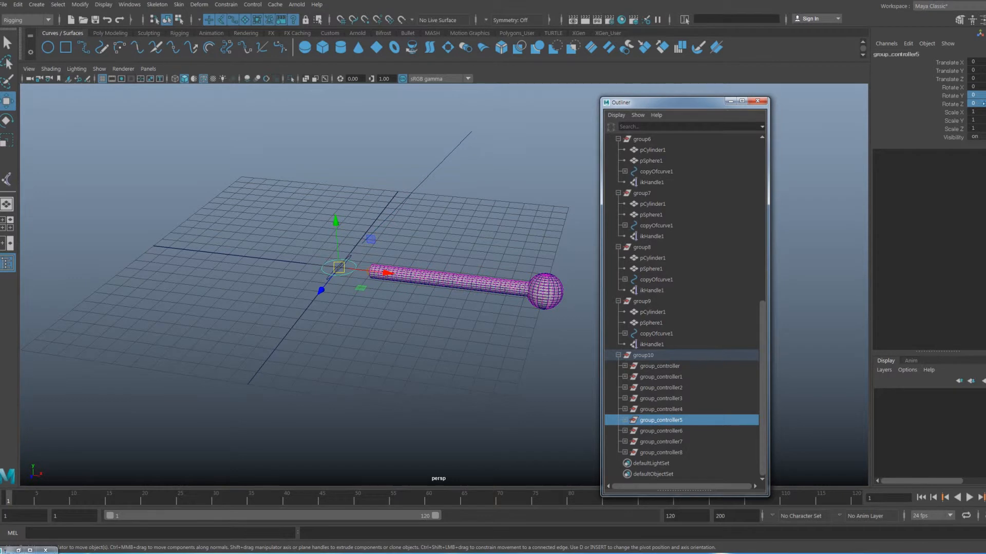
left_click(978, 95)
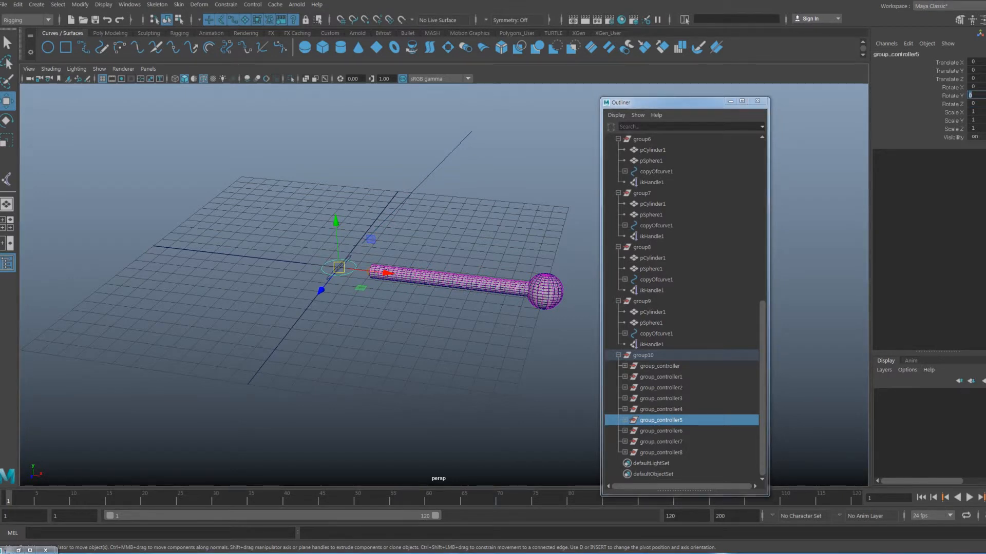
key("Return")
left_click(981, 103)
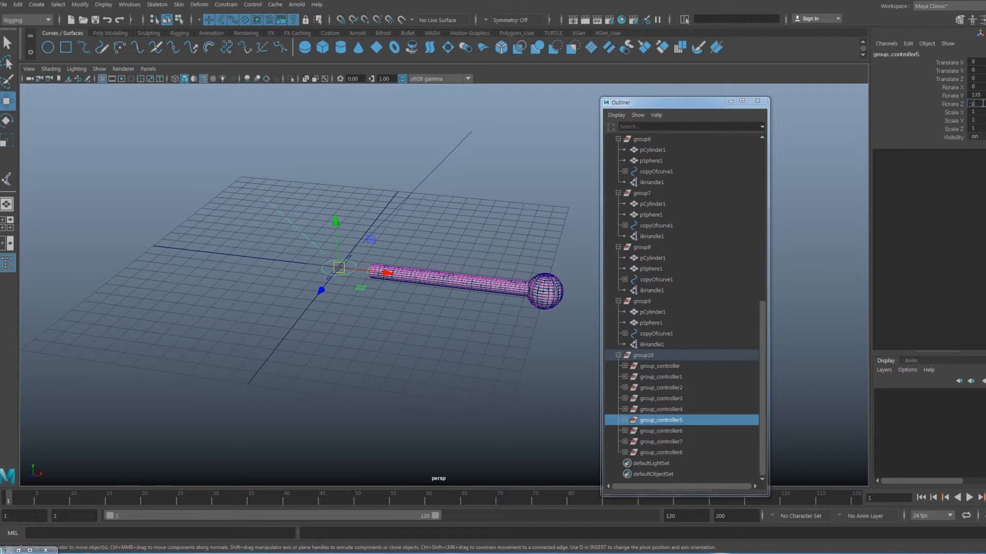
type("-45")
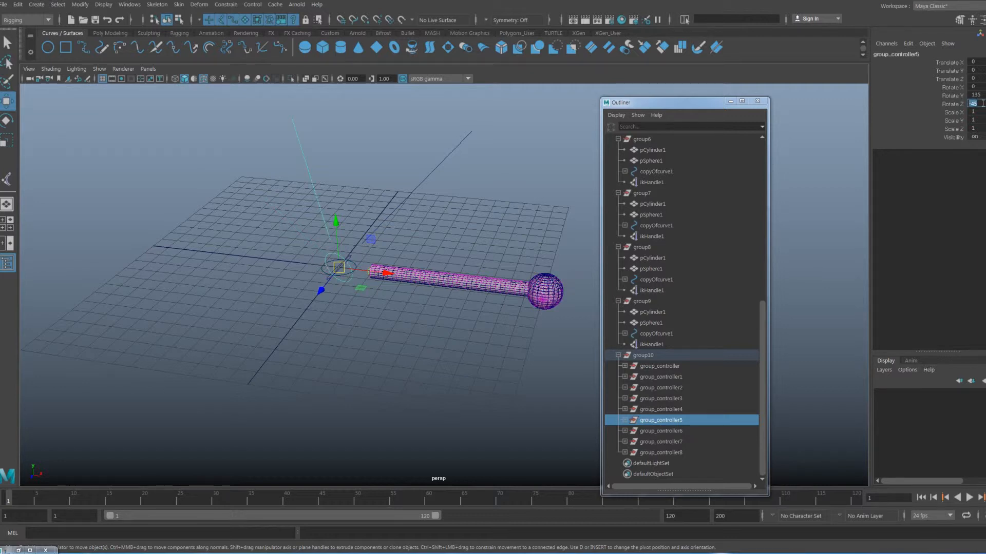
key("Return")
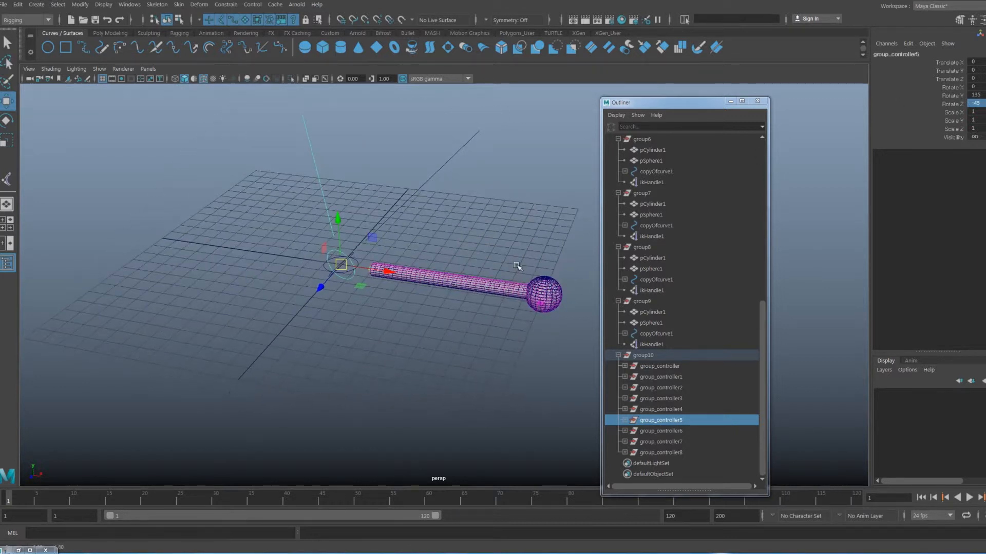
- Set both Rotate Y and Rotate Z of group_controller6 to -45
left_click(667, 431)
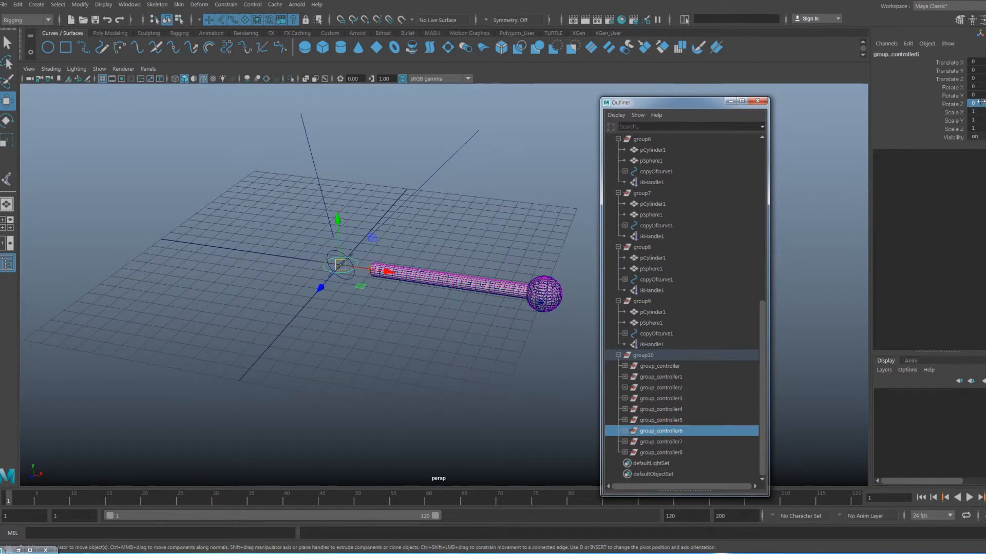
left_click_drag(981, 96, 981, 104)
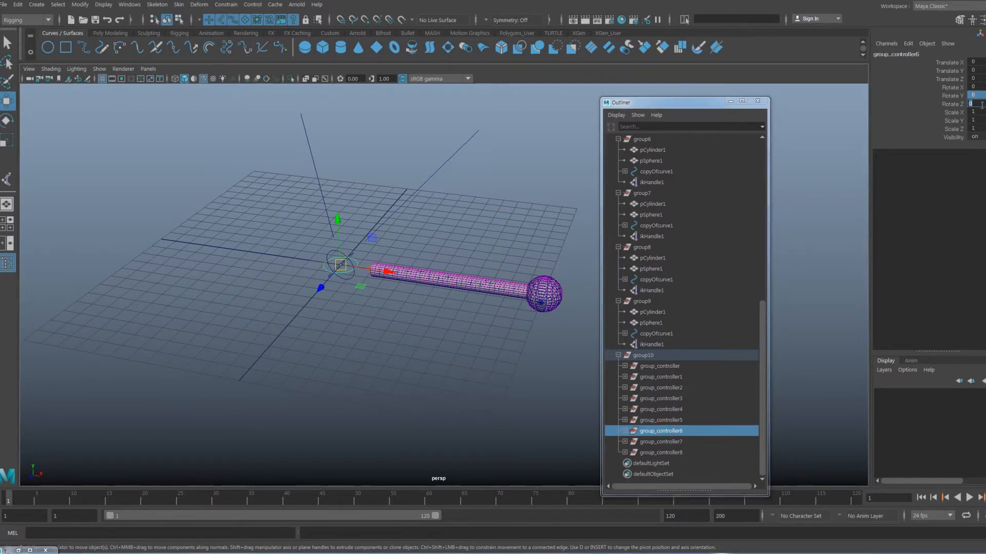
type("-45")
key("Return")
left_click_drag(466, 286, 547, 272, "alt")
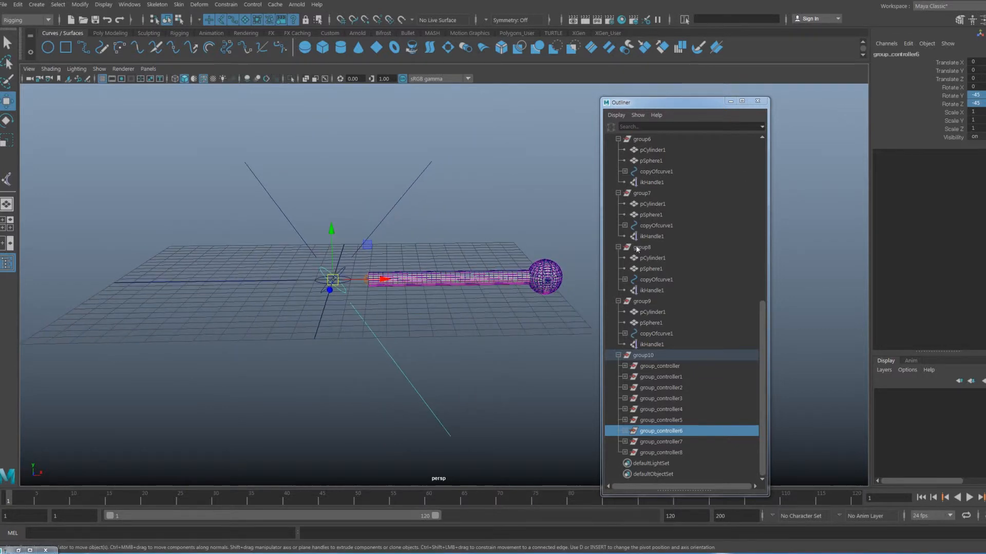
- Correct group_controller6's Rotate Z to 45
left_click(982, 103)
left_click(971, 102)
key("Return")
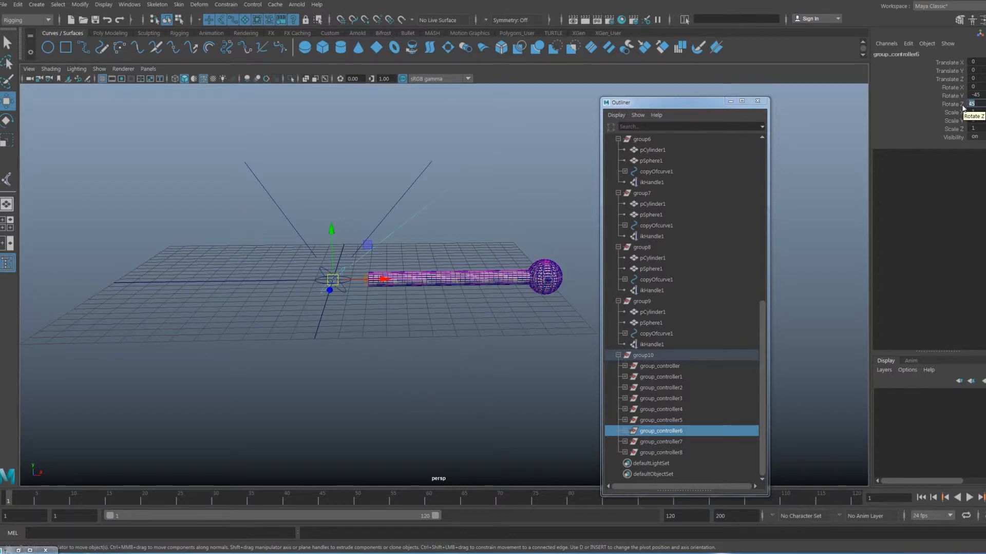
left_click_drag(571, 277, 652, 383, "alt")
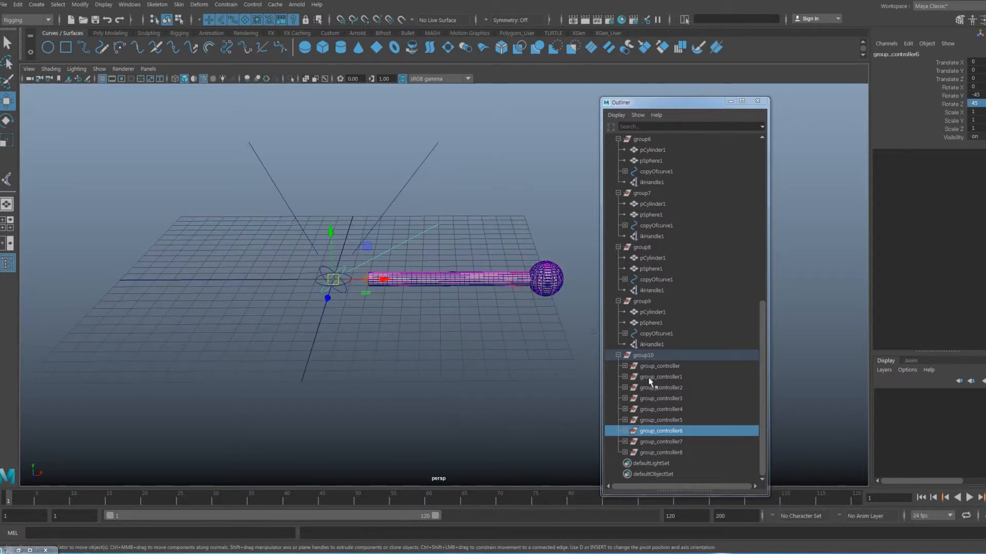
- Set group_controller7's Rotate Y to -135 and its Rotate Z to 45
left_click(679, 443)
left_click_drag(367, 246, 354, 261, "alt")
double_click(972, 95)
type("-")
key("Return")
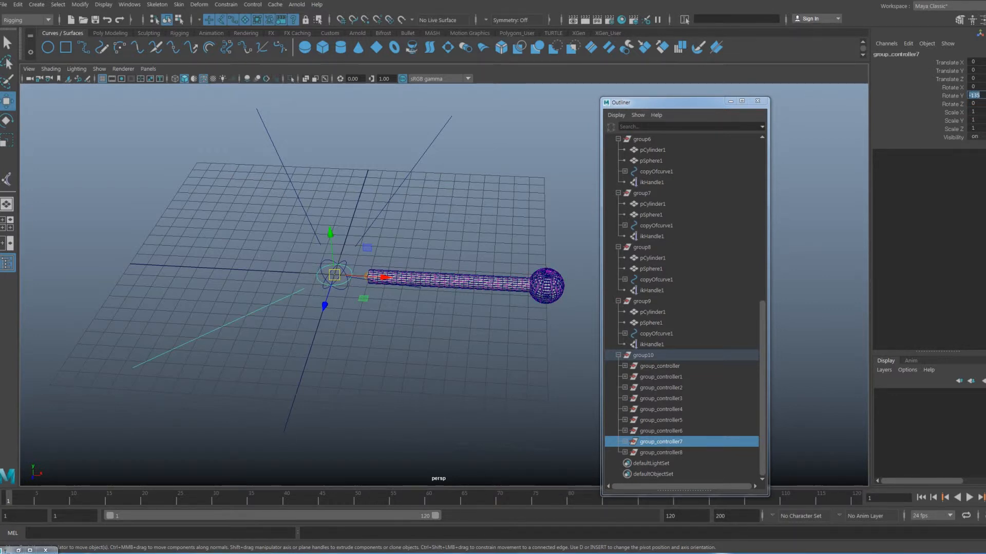
key("Tab")
type("45")
key("Return")
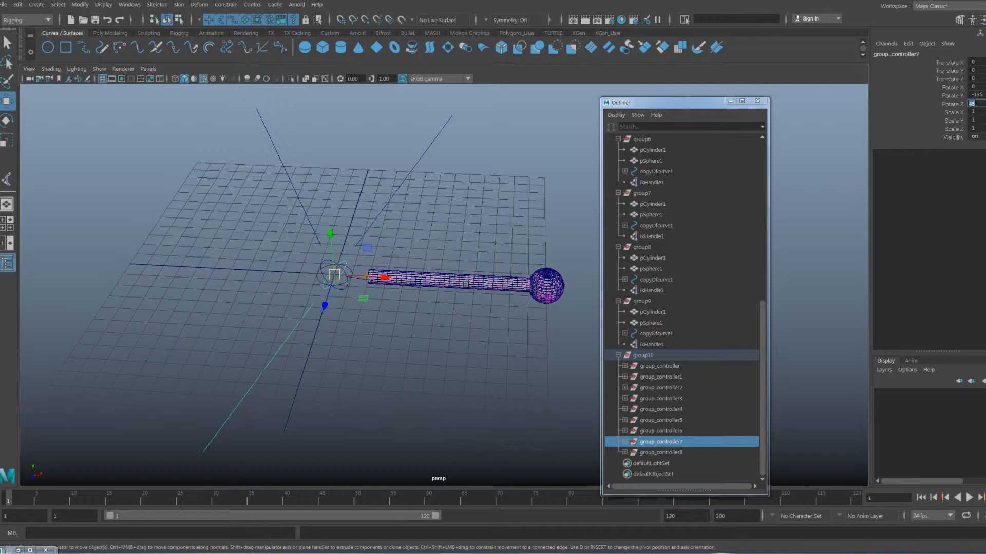
- Correct group_controller7's Rotate Z to -45
type("-45")
key("Return")
left_click_drag(305, 306, 331, 308, "alt")
- Set group_controller8's Rotate Z to 90, check the arrangement of the controllers and clear the selection
left_click(674, 453)
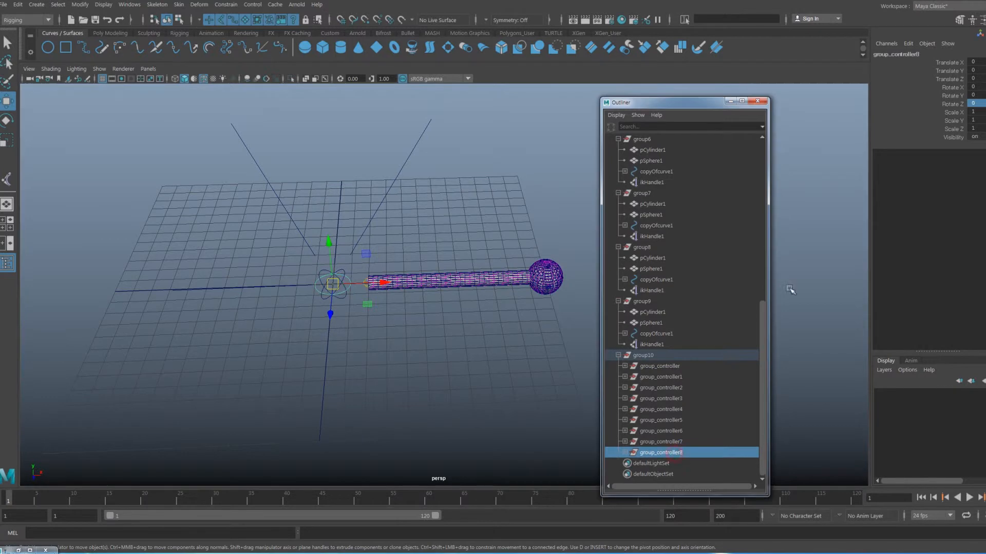
left_click(977, 104)
type("90")
key("Return")
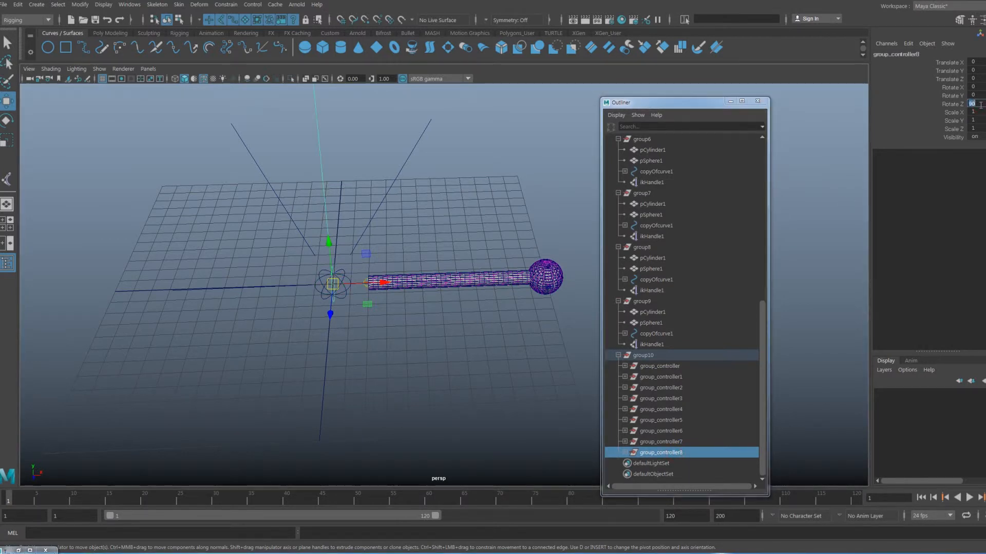
left_click_drag(501, 304, 457, 291, "alt")
left_click_drag(487, 250, 287, 194)
left_click_drag(282, 303, 310, 299, "alt")
left_click_drag(312, 215, 370, 345)
left_click(389, 338)
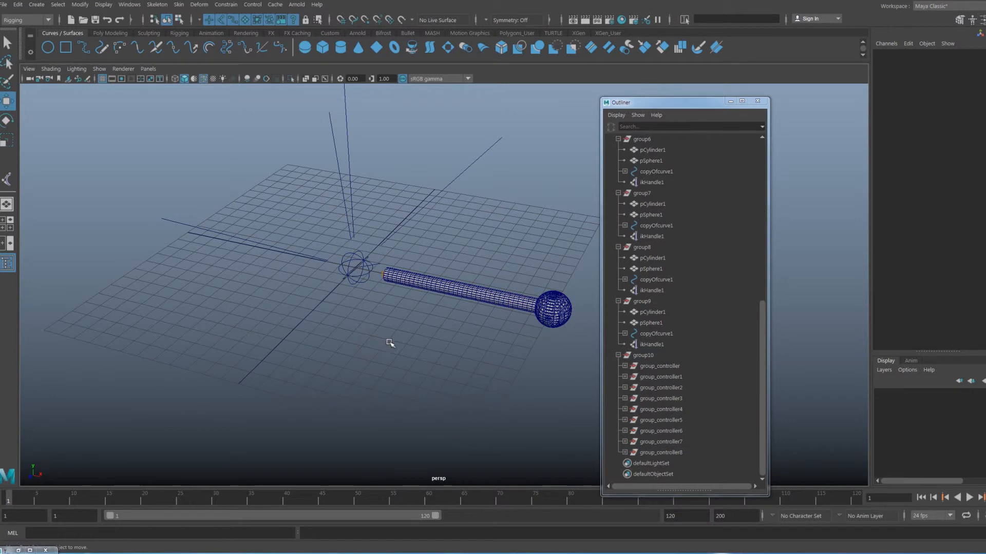
- Move the Outliner away from the rig, play the simulation to check all nine chains, and stop playback
left_click_drag(662, 102, 713, 71)
left_click(969, 497)
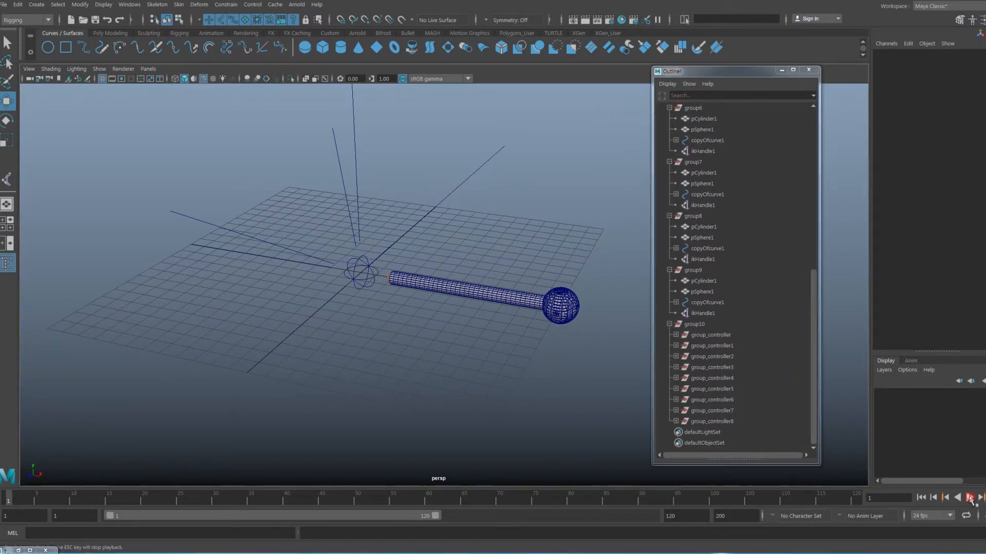
right_click_drag(530, 403, 448, 391, "alt")
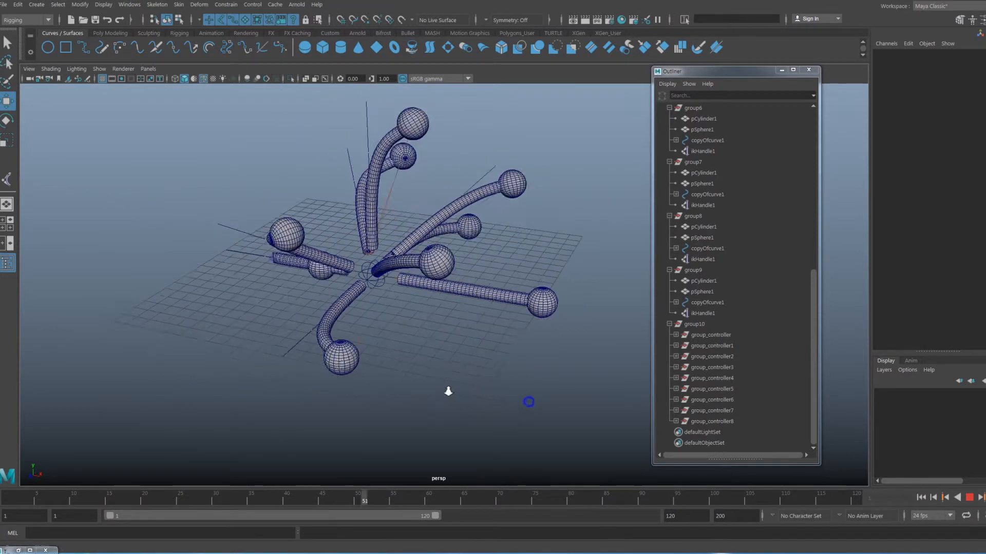
middle_click_drag(484, 384, 484, 411, "alt")
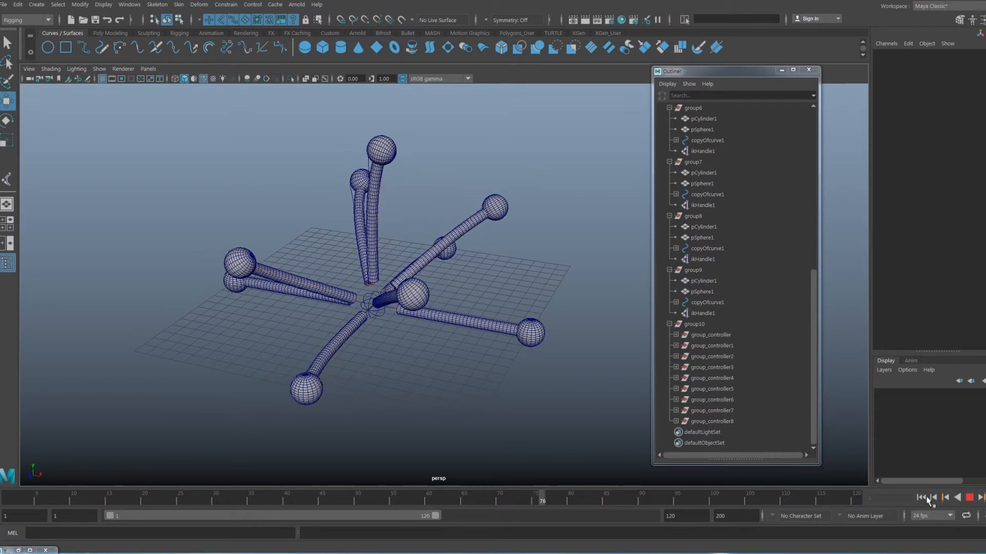
left_click(969, 497)
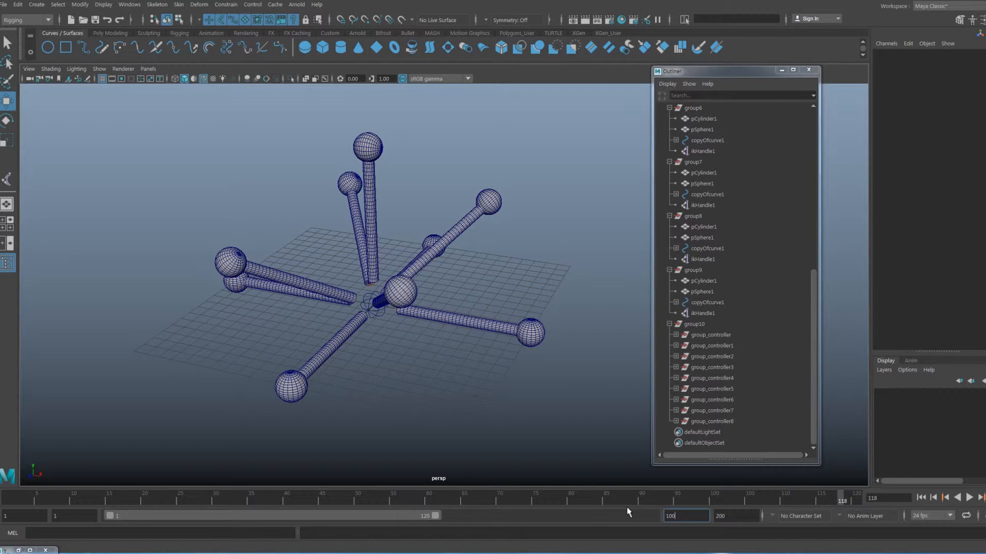
- Extend the playback range's end frame first to 1000 and finally to 2000
key("Return")
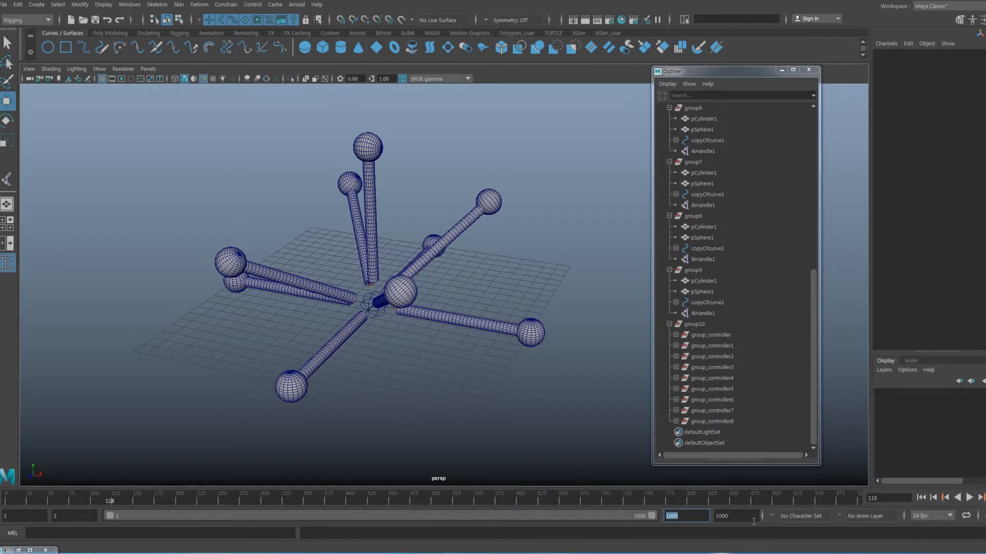
left_click_drag(692, 517, 632, 508)
key("Return")
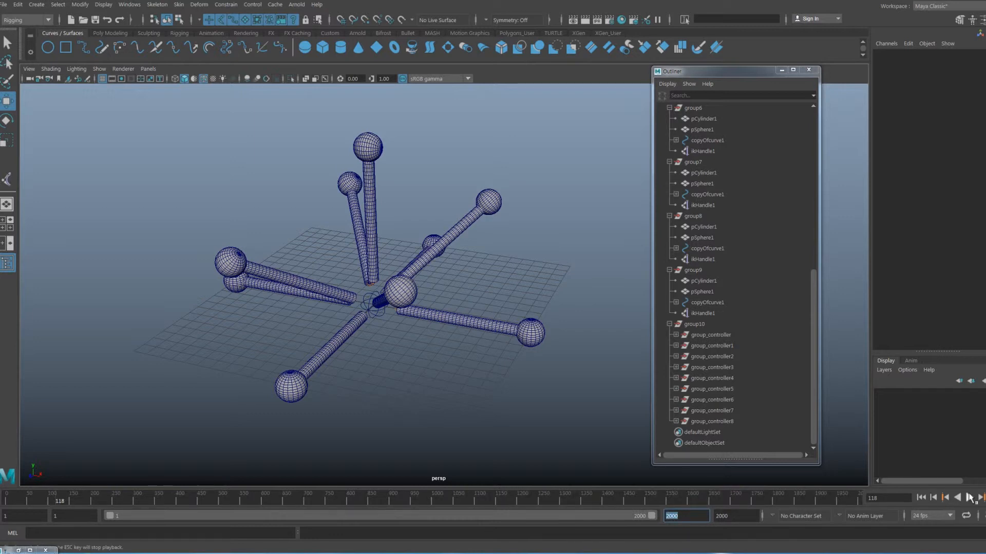
- Replay the simulation from frame 1, select the original chain's IK handle at its ball end, stop playback and inspect the chains
left_click(920, 497)
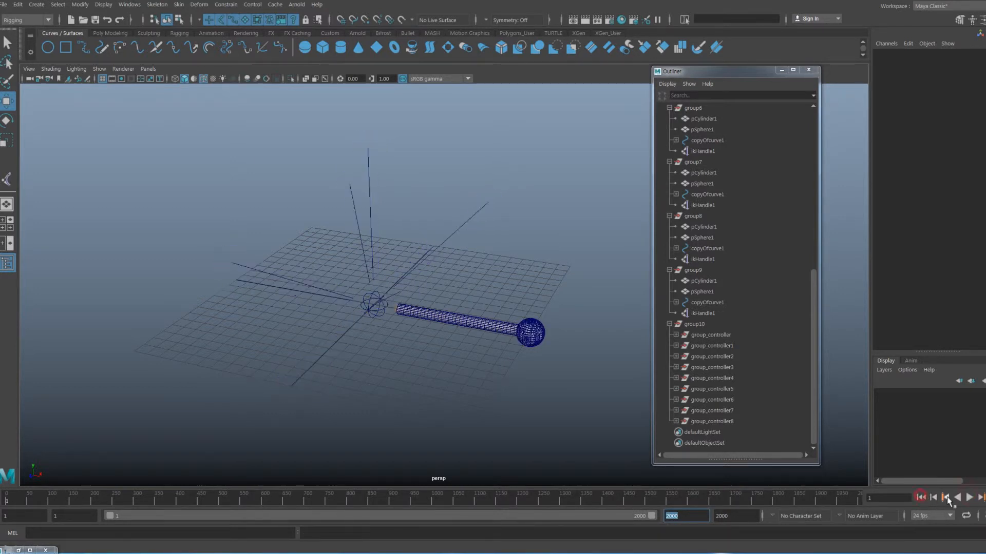
left_click(969, 498)
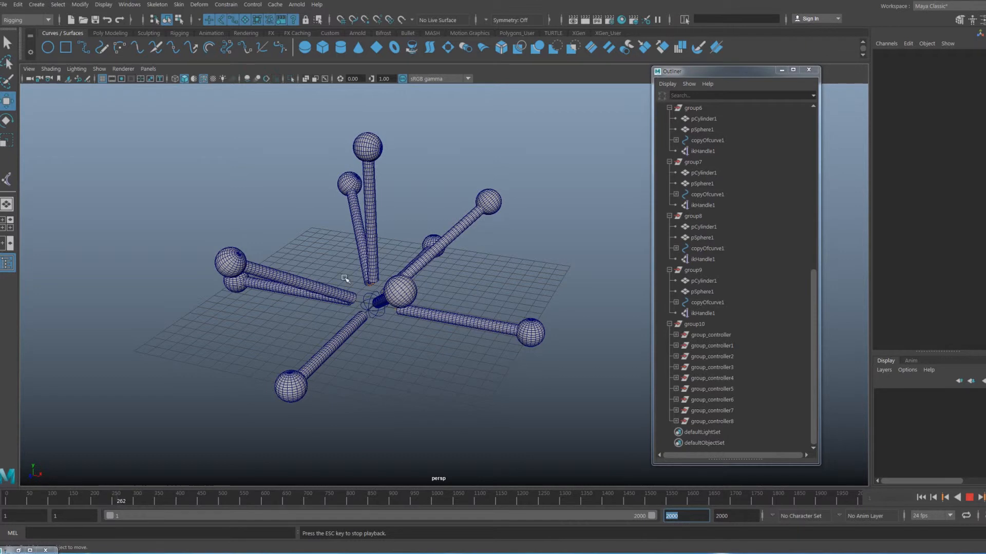
left_click(528, 331)
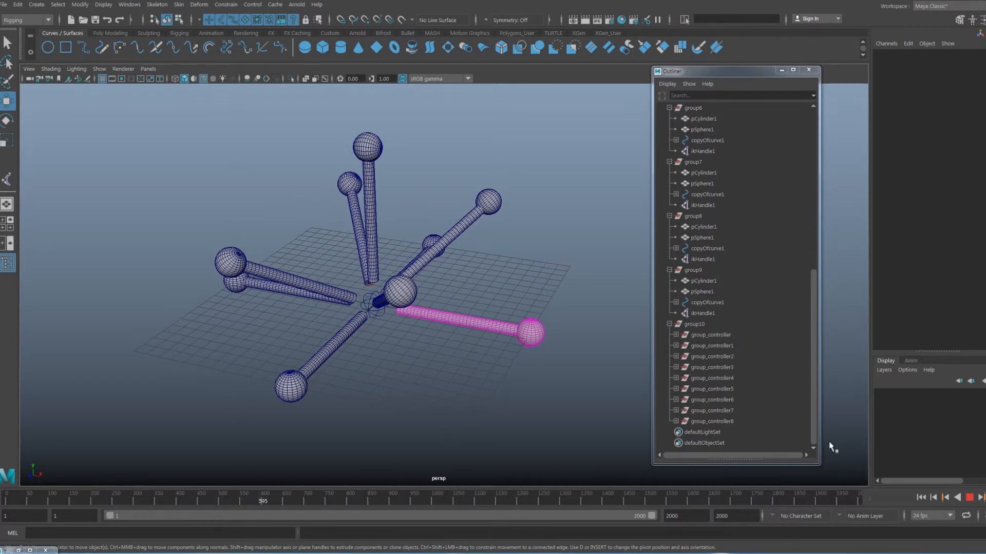
left_click(969, 497)
left_click_drag(478, 404, 531, 418, "alt")
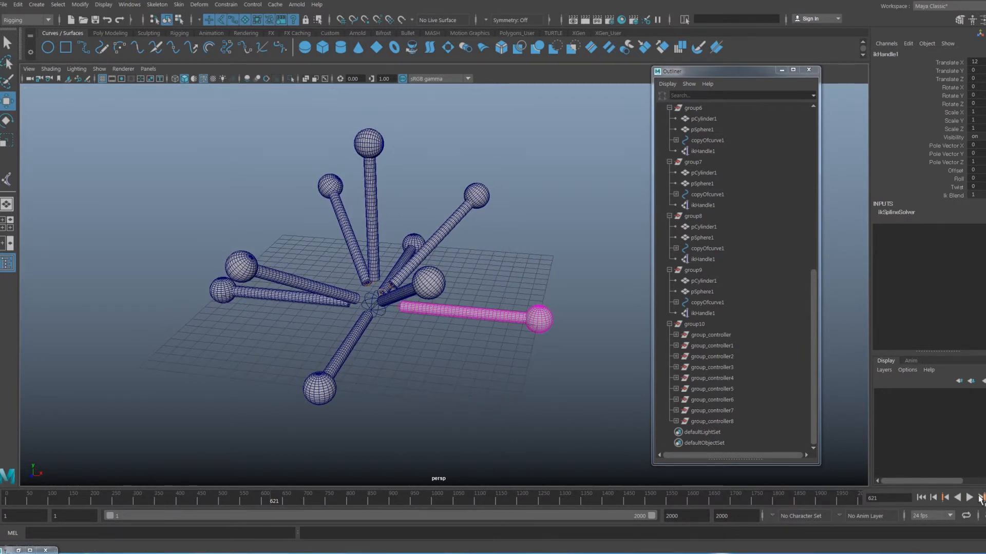
left_click_drag(519, 324, 507, 327, "alt")
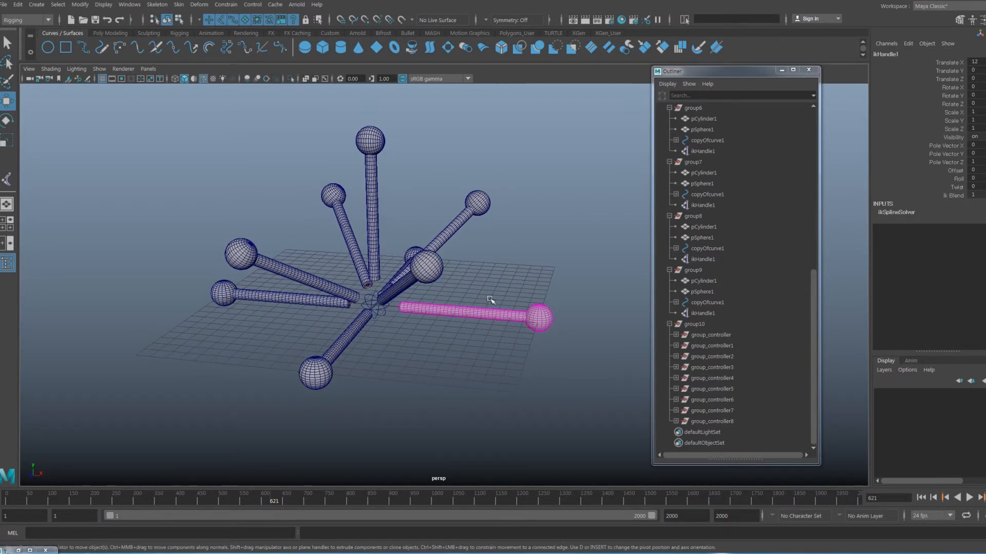
left_click_drag(493, 248, 502, 255, "alt")
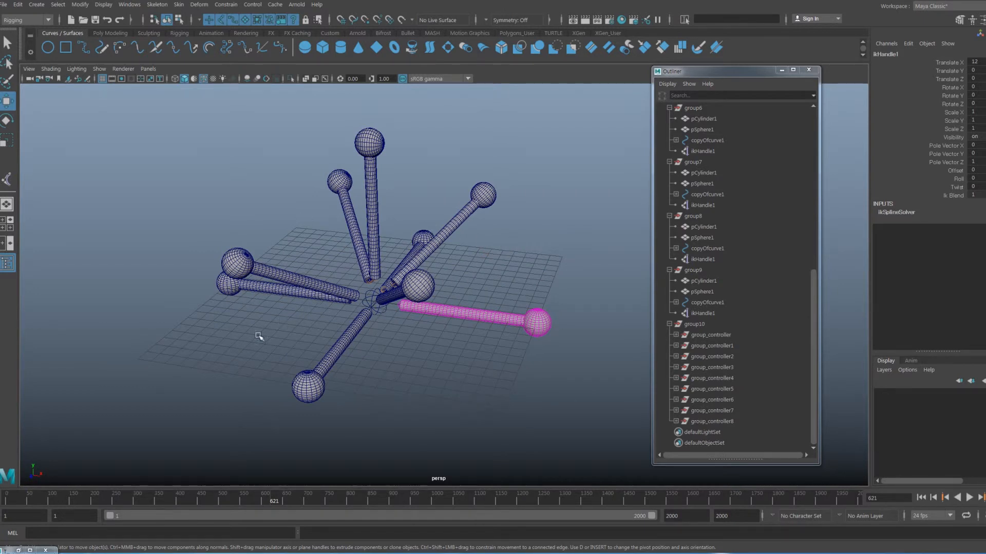
left_click_drag(362, 259, 484, 272, "alt")
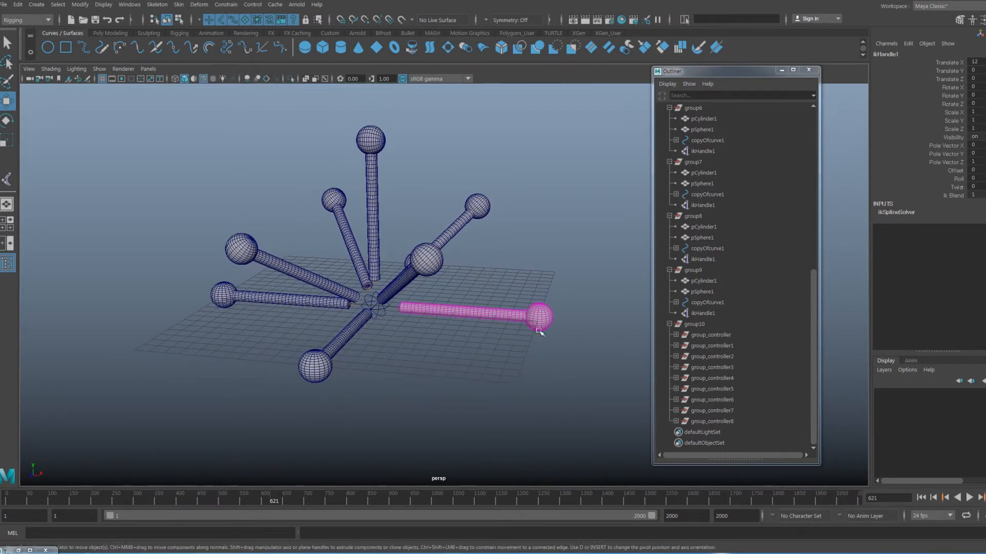
- Set the current frame as the initial state for the original chain's selected IK handle
left_click_drag(505, 257, 502, 256, "alt")
key("space")
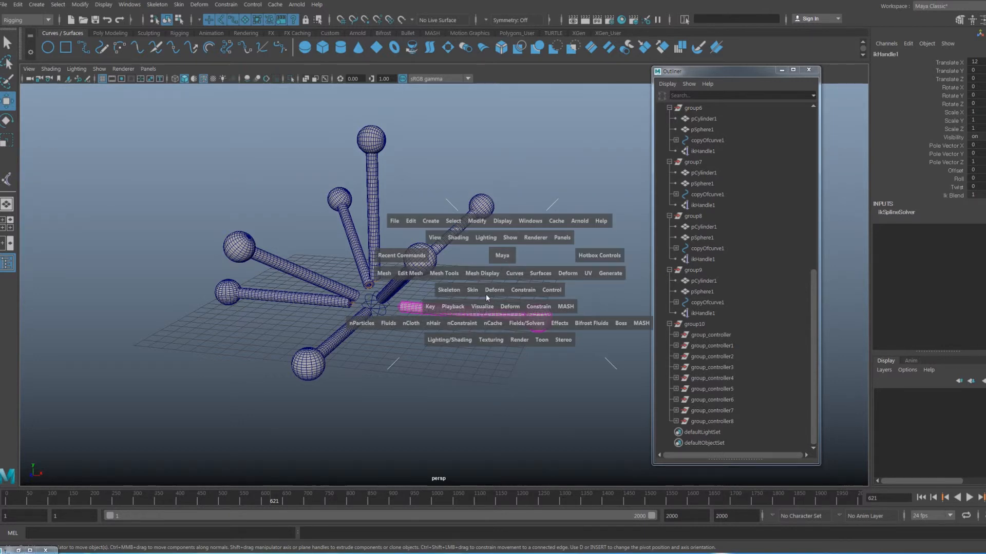
left_click(534, 326)
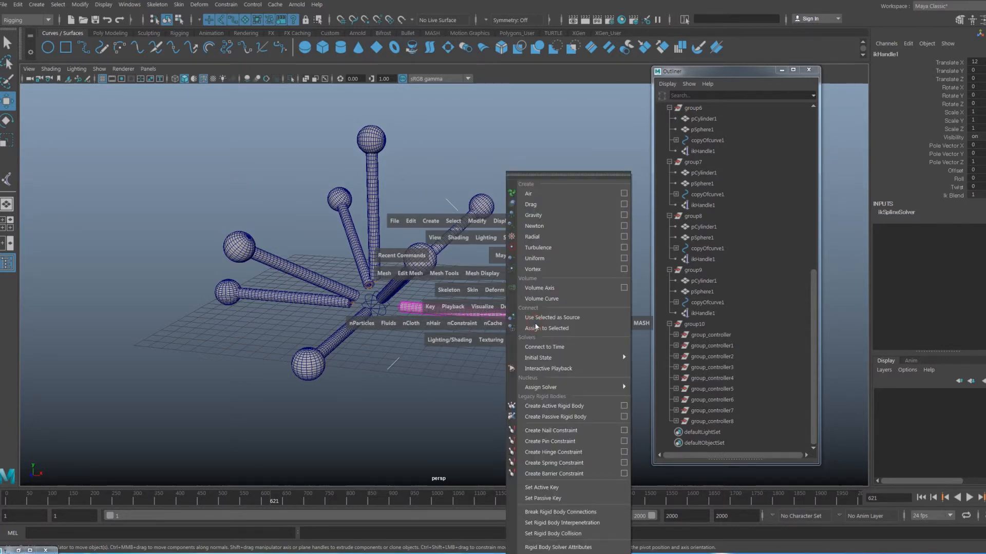
mouse_move(571, 358)
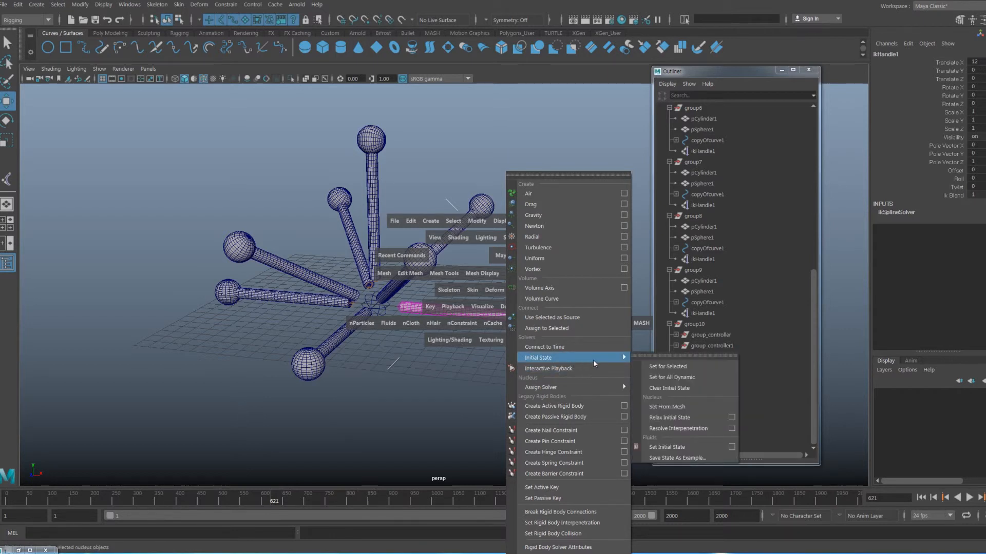
left_click(672, 369)
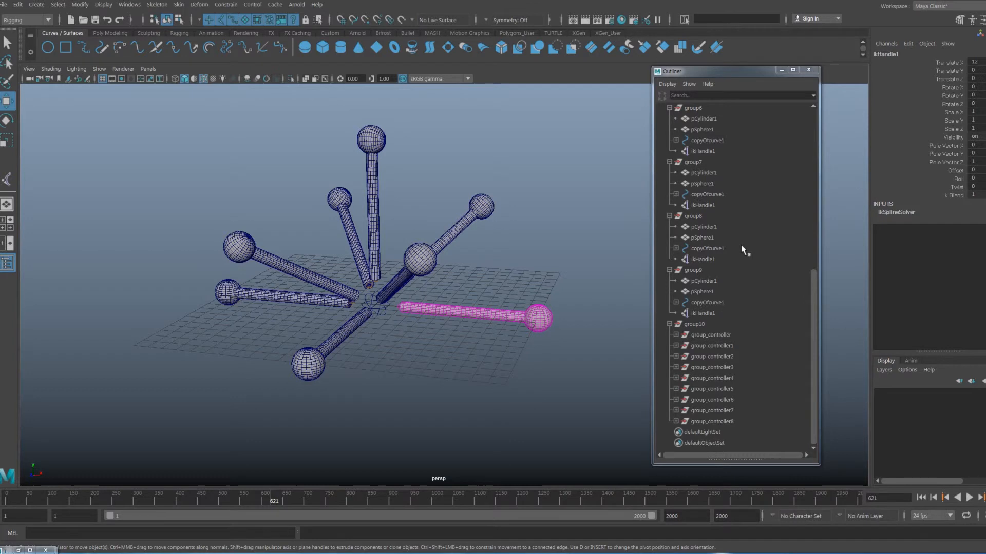
- Set the current frame as the initial state for the copyOfcurve1 curves of group1 through group9
scroll(744, 250, "up", 5)
left_click(729, 152)
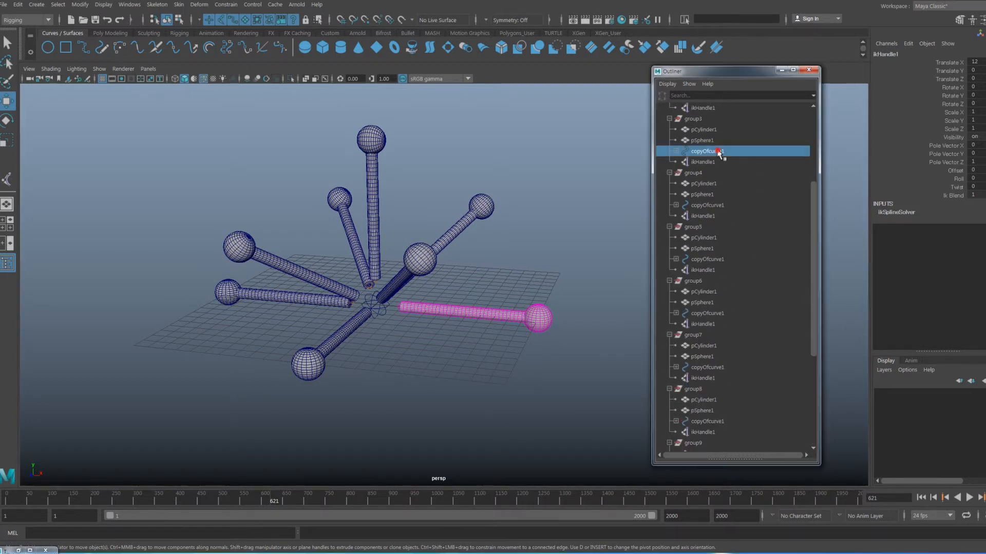
scroll(725, 174, "up", 4)
left_click(721, 184)
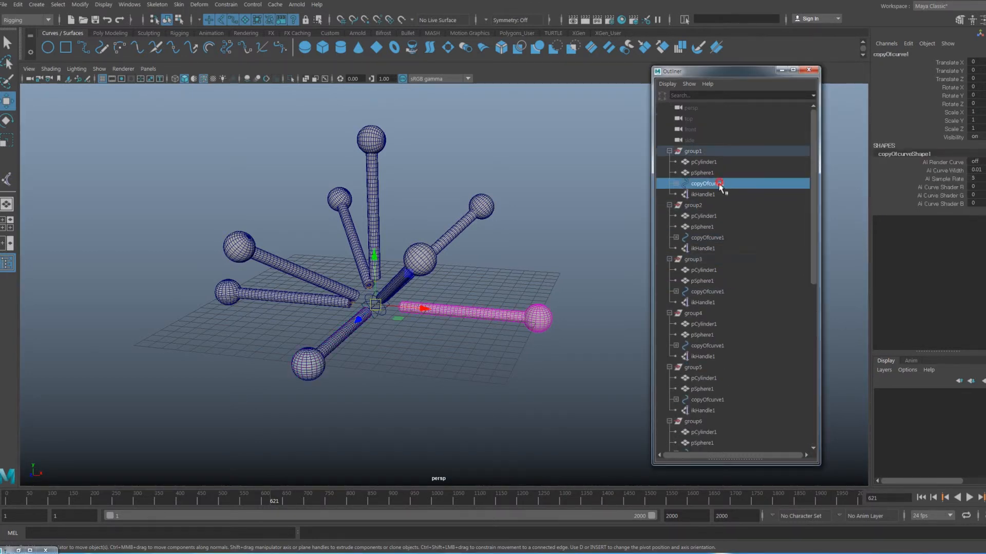
left_click(708, 238, "ctrl")
left_click(711, 292, "ctrl")
left_click(713, 345, "ctrl")
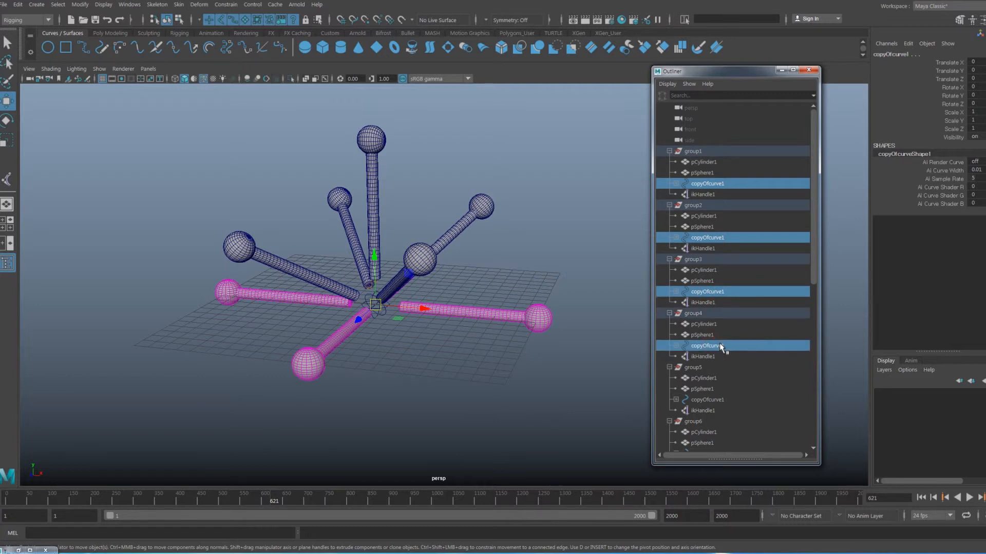
scroll(722, 348, "down", 3)
left_click(715, 314, "ctrl")
left_click(711, 367, "ctrl")
left_click(712, 421, "ctrl")
scroll(726, 406, "down", 3)
left_click(719, 389, "ctrl")
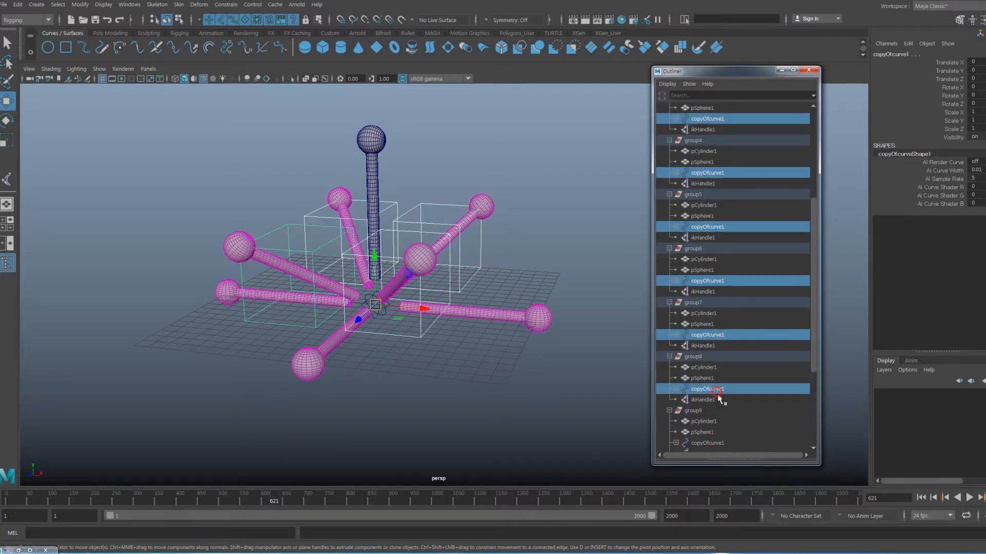
scroll(722, 401, "down", 3)
left_click(718, 361, "ctrl")
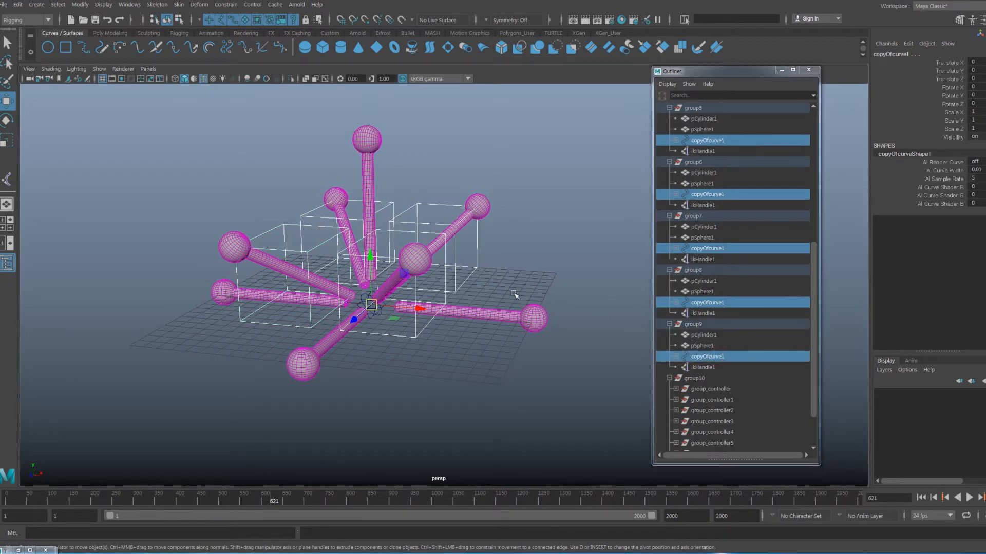
key("space")
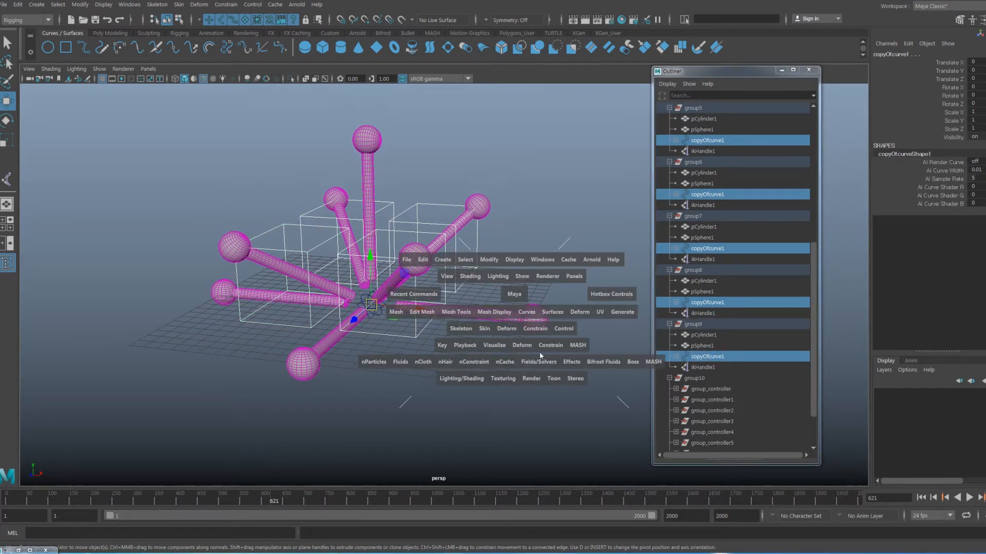
left_click(551, 362)
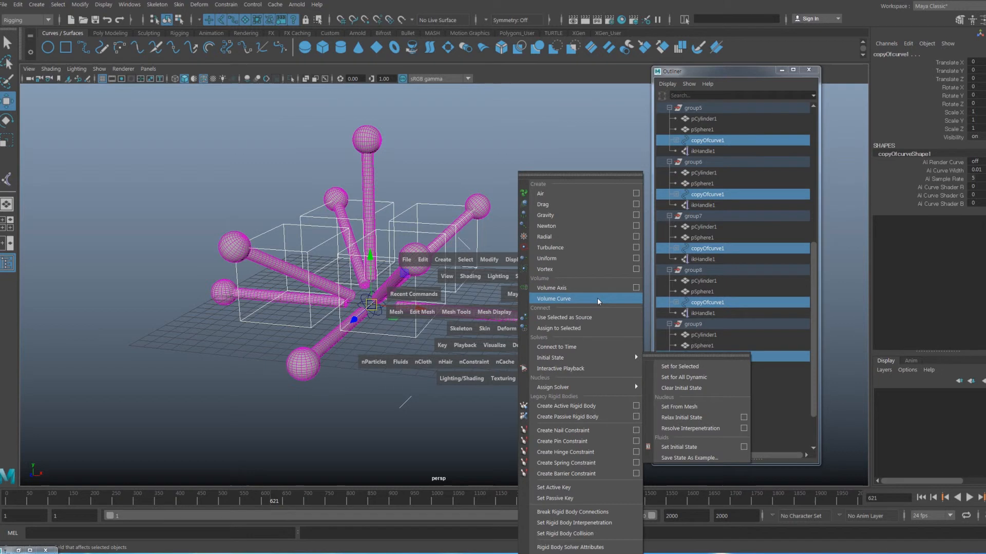
mouse_move(593, 356)
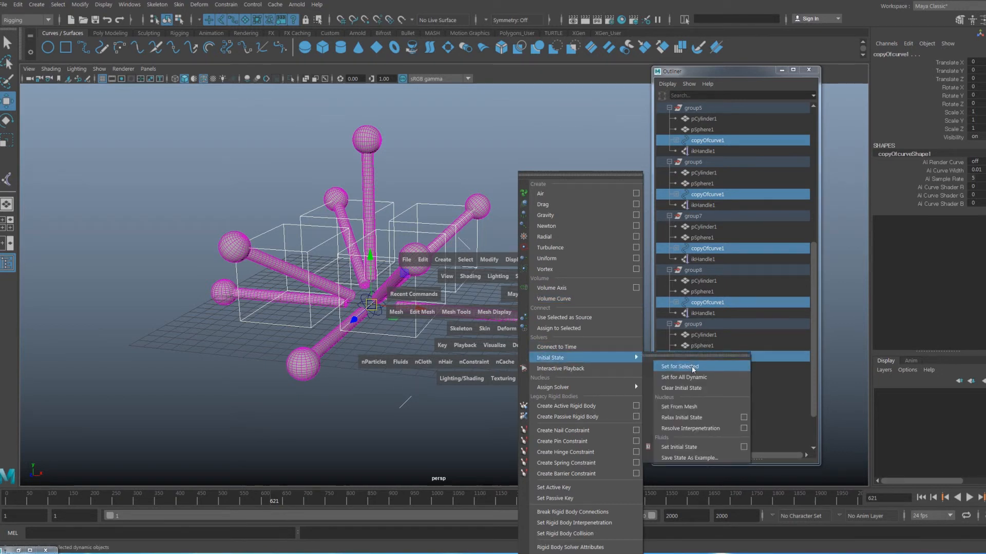
left_click(693, 366)
- Play the simulation from frame 1 to check the chains' starting pose, stop playback and return to frame 1
left_click(921, 497)
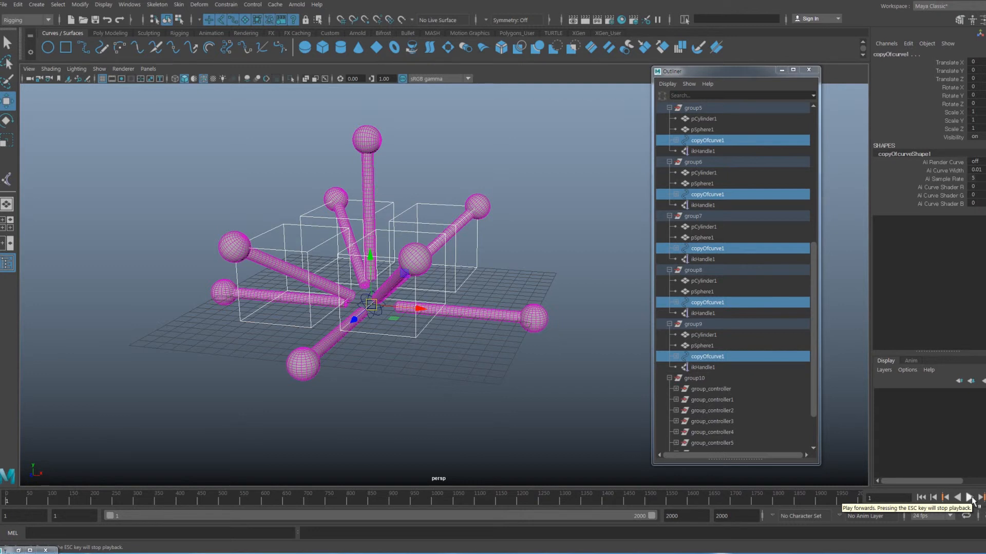
left_click(969, 498)
left_click_drag(440, 368, 463, 369, "alt")
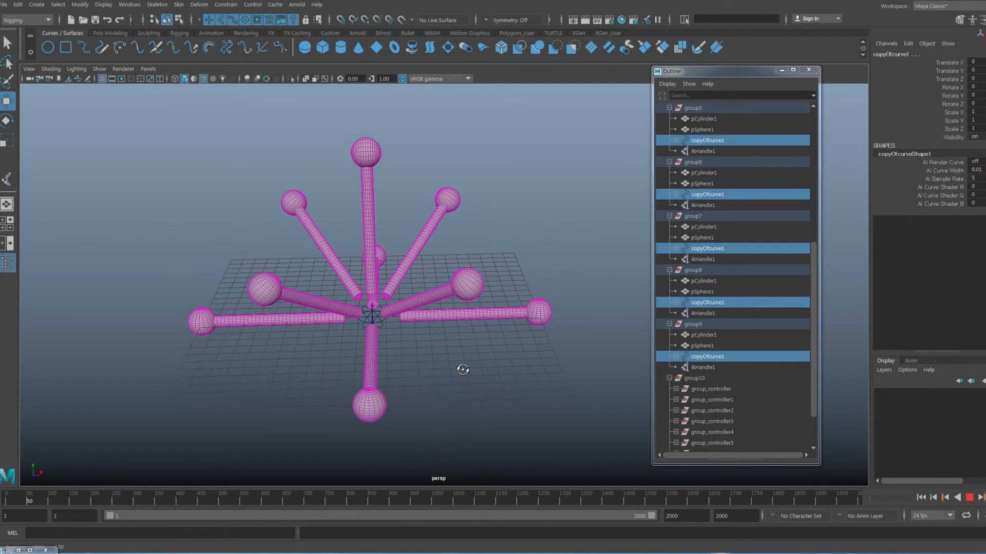
left_click(969, 498)
left_click(921, 498)
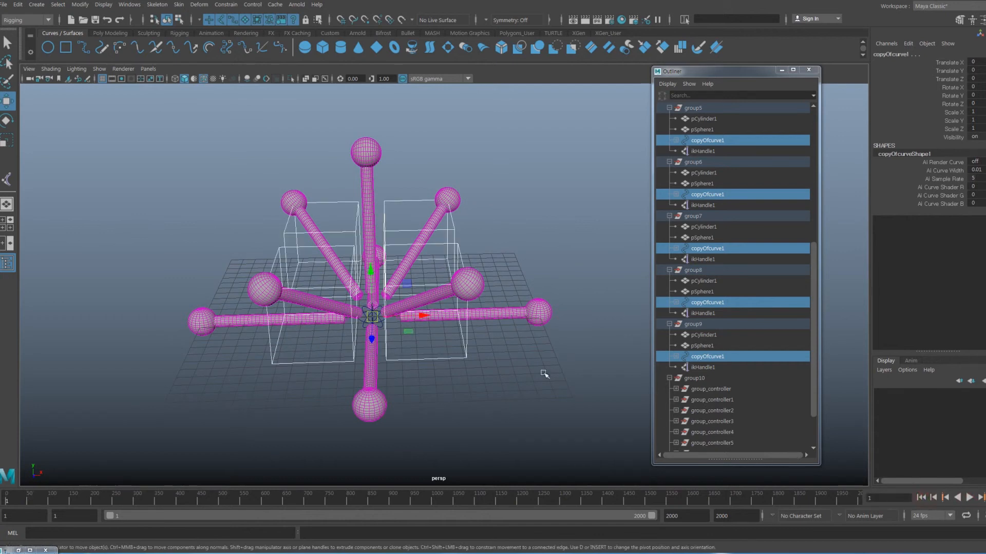
- Create a polygon sphere at the rig's centre and enlarge its radius to about 2.2
left_click(506, 365)
mouse_move(498, 359)
left_mouse_down("alt")
mouse_move(504, 338)
mouse_move(476, 337)
left_mouse_up("alt")
right_click_drag(476, 332, 519, 332, "shift")
left_click_drag(494, 331, 452, 324, "alt")
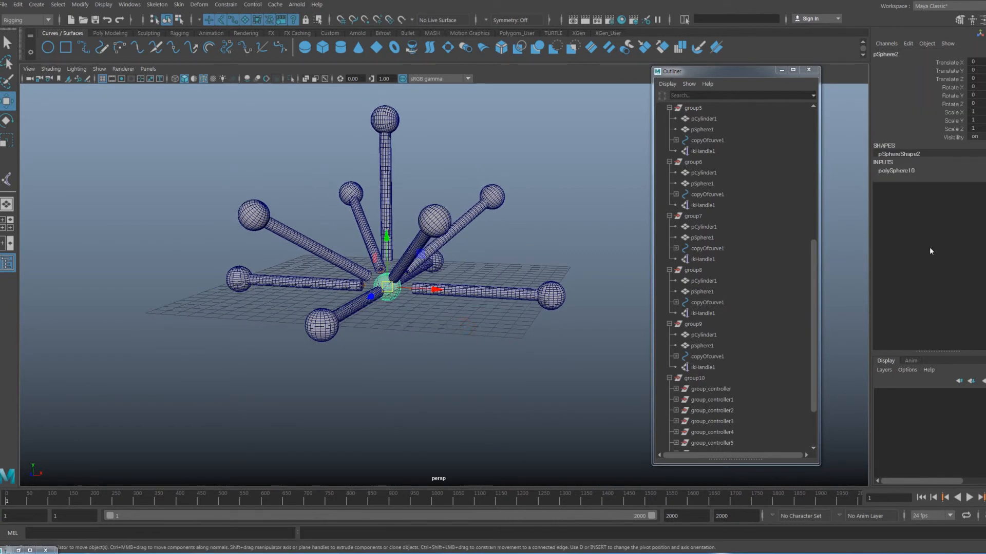
left_click(907, 171)
left_click(956, 181)
middle_click_drag(521, 347, 521, 348)
key("w")
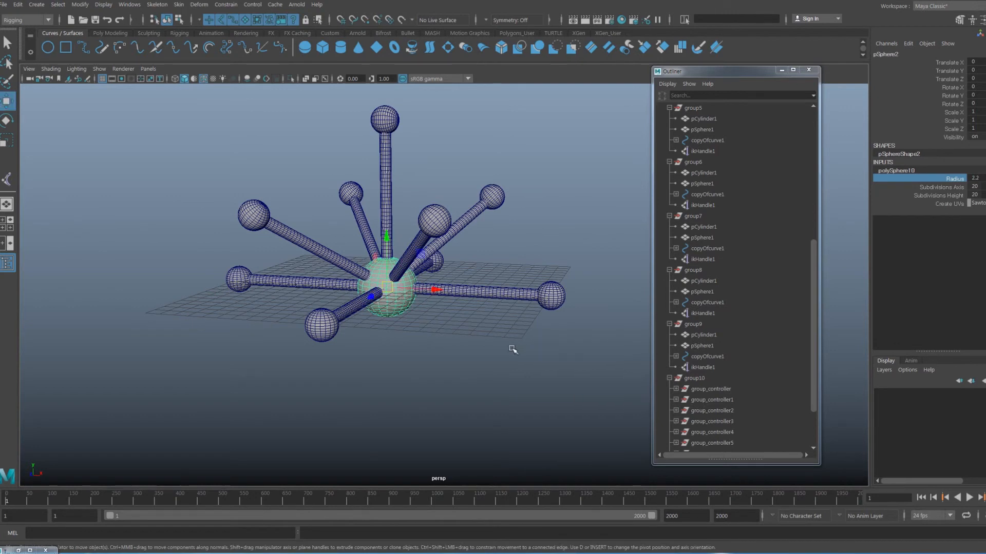
- Collapse group1 and parent group10, which holds the chain controllers, under pSphere2
left_click_drag(507, 344, 515, 345, "alt")
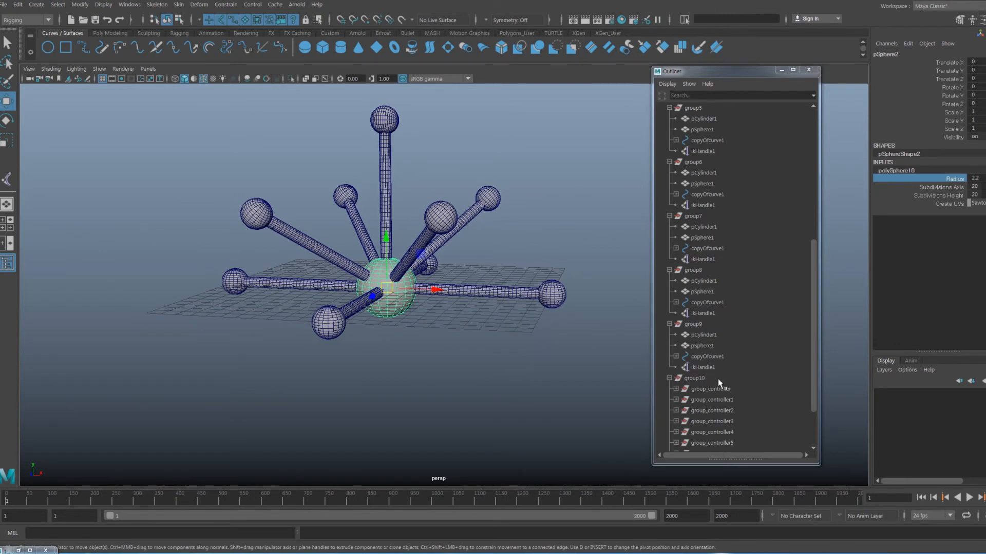
scroll(718, 382, "up", 8)
left_click(668, 151)
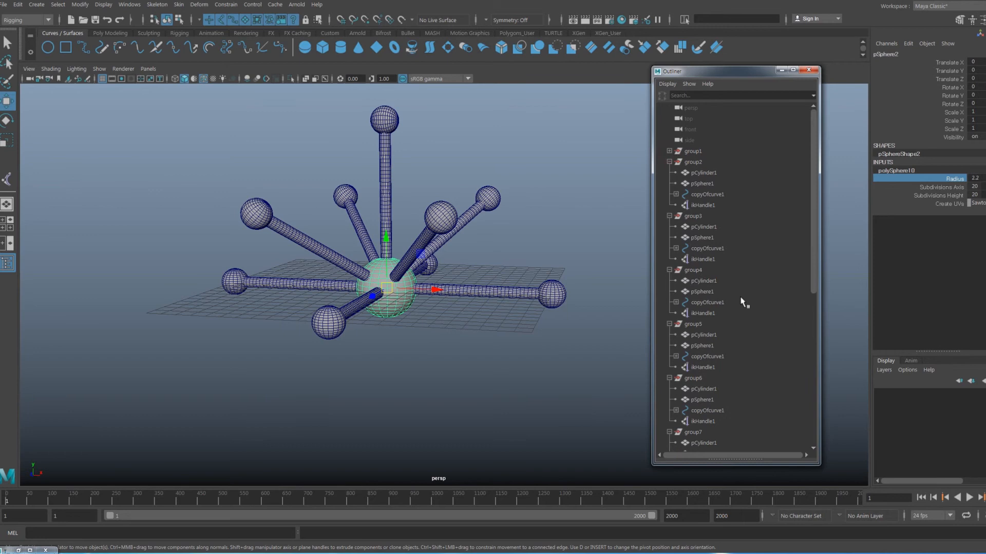
scroll(745, 308, "down", 8)
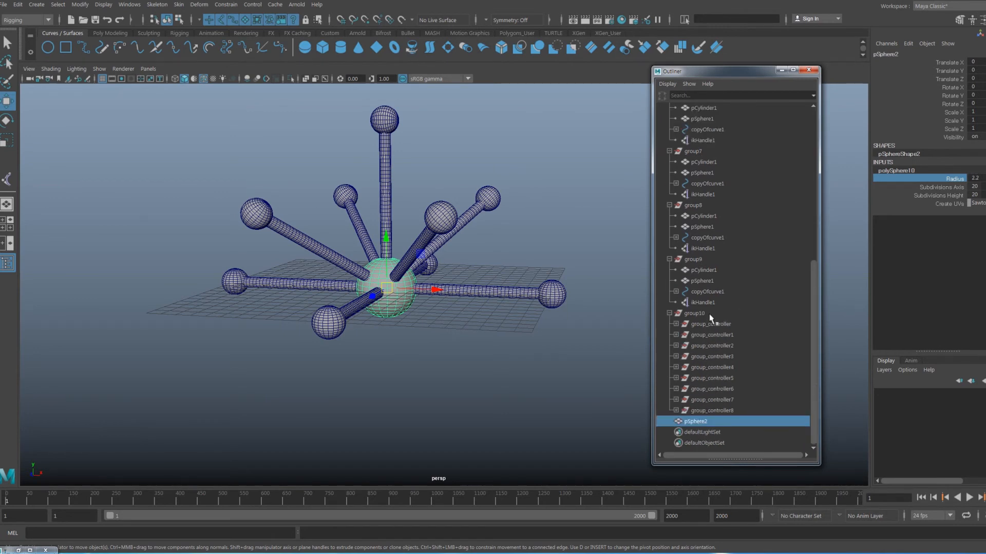
left_click(694, 313)
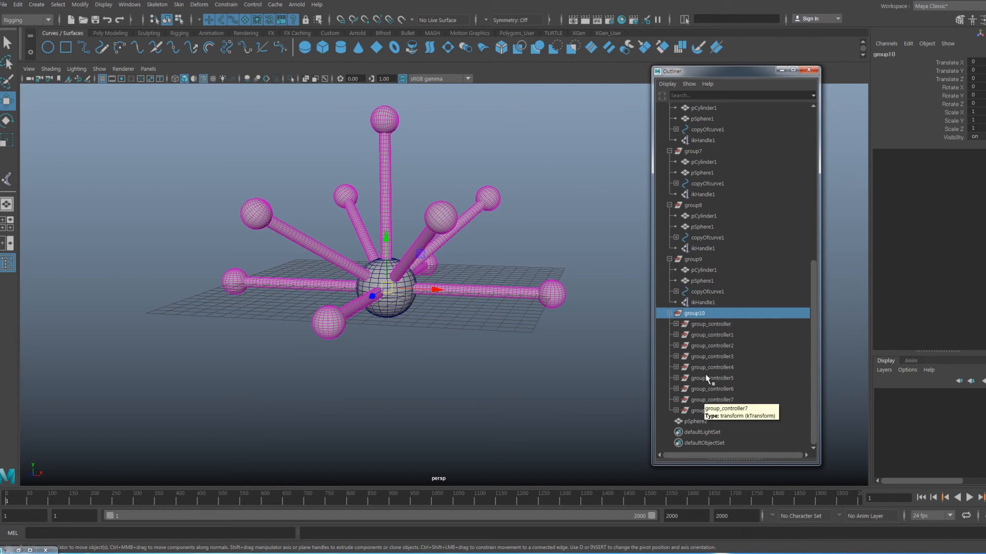
middle_click_drag(703, 317, 704, 423)
- Select pSphere2, play the simulation and move the sphere around to test how the chains follow it
left_click(707, 422)
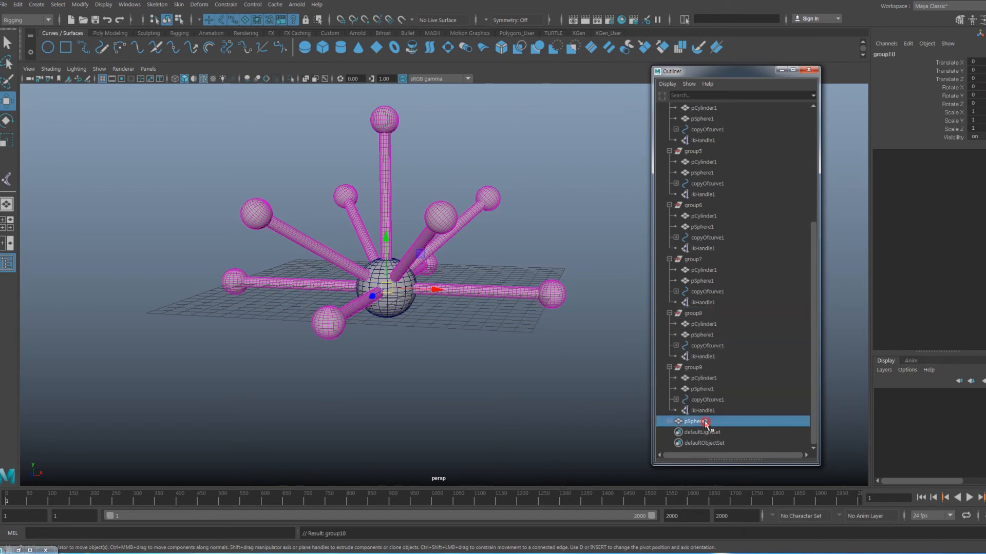
left_click_drag(410, 305, 448, 369, "alt")
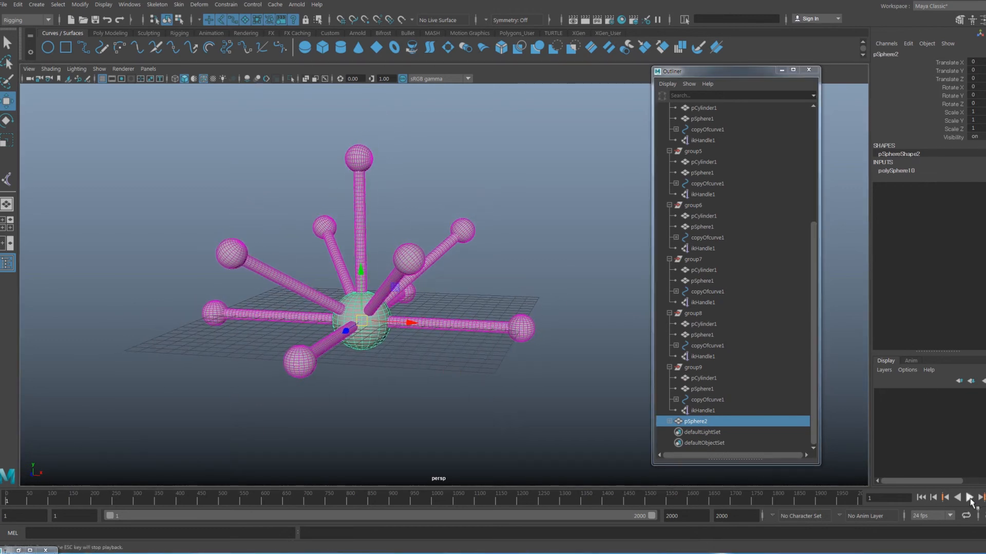
left_click(970, 498)
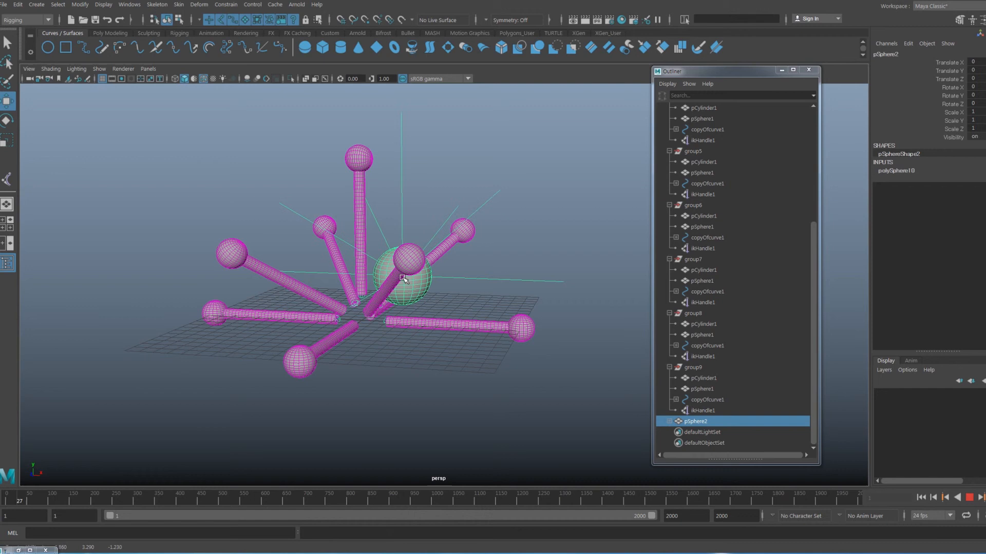
left_click_drag(406, 279, 326, 317)
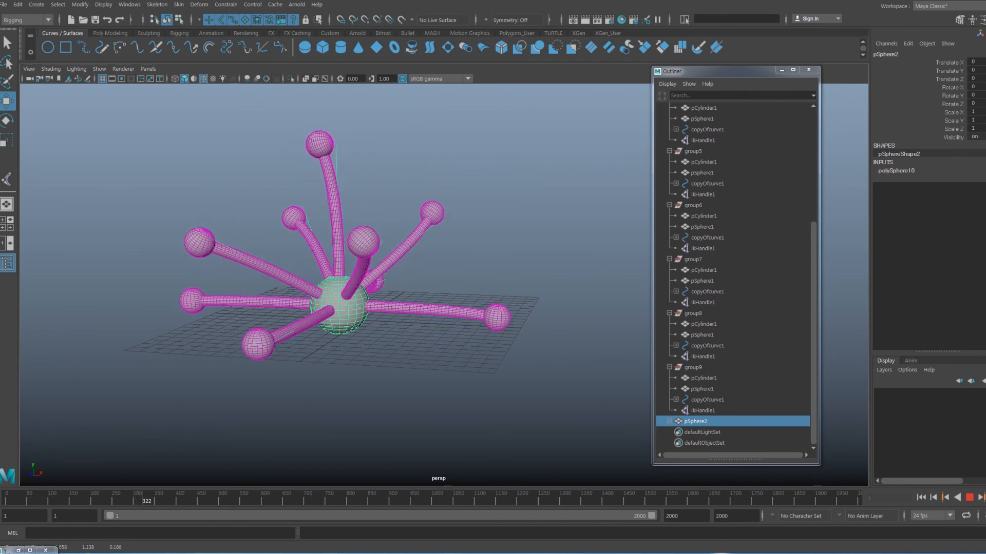